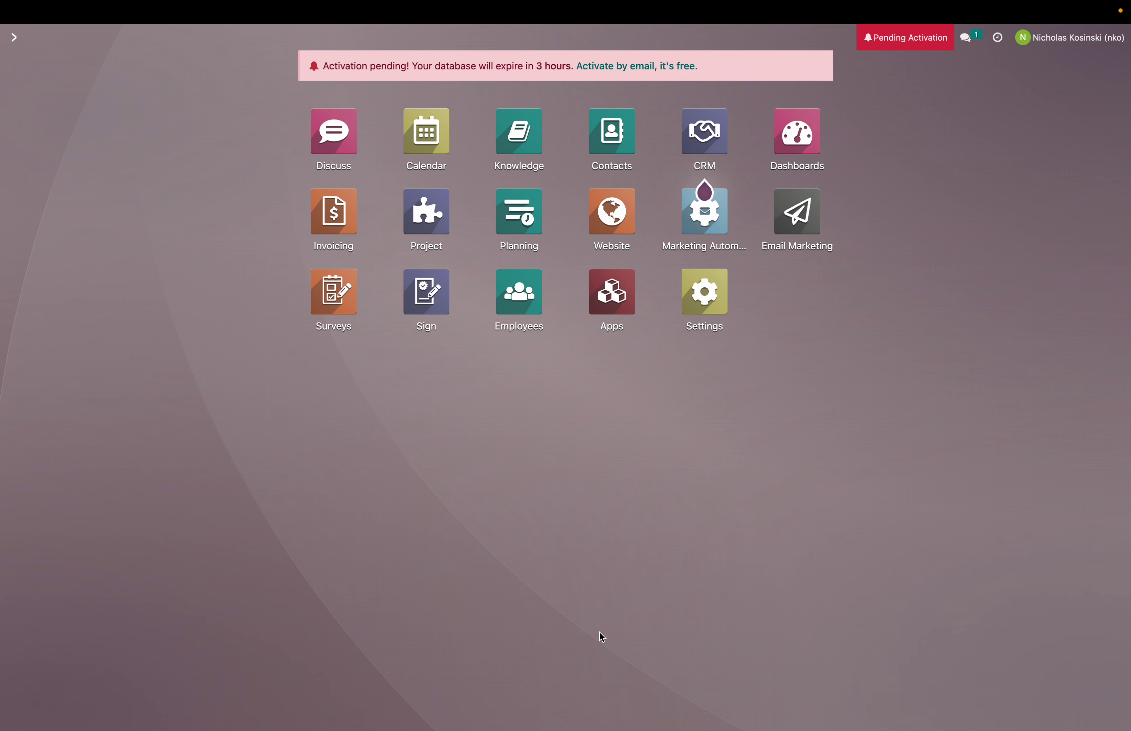
Step: Search the command palette for '/lin' to list every Link Tracker match
key("super+shift+n")
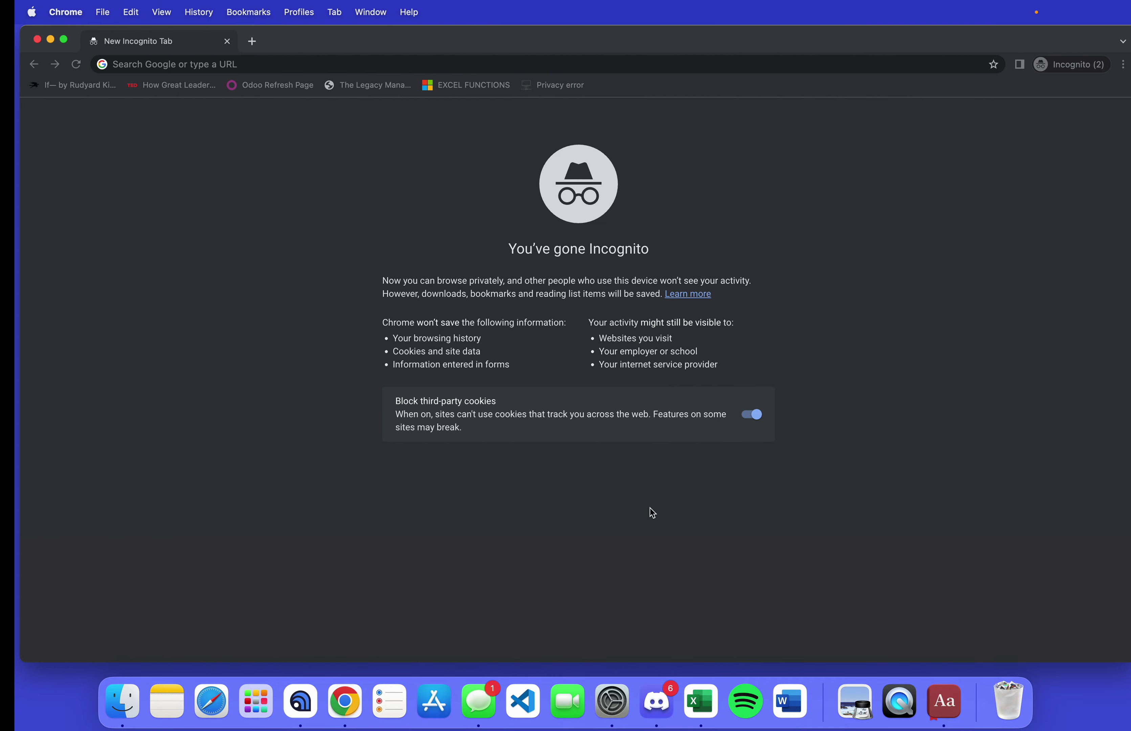
key("super+w")
key("super+k")
type("/link")
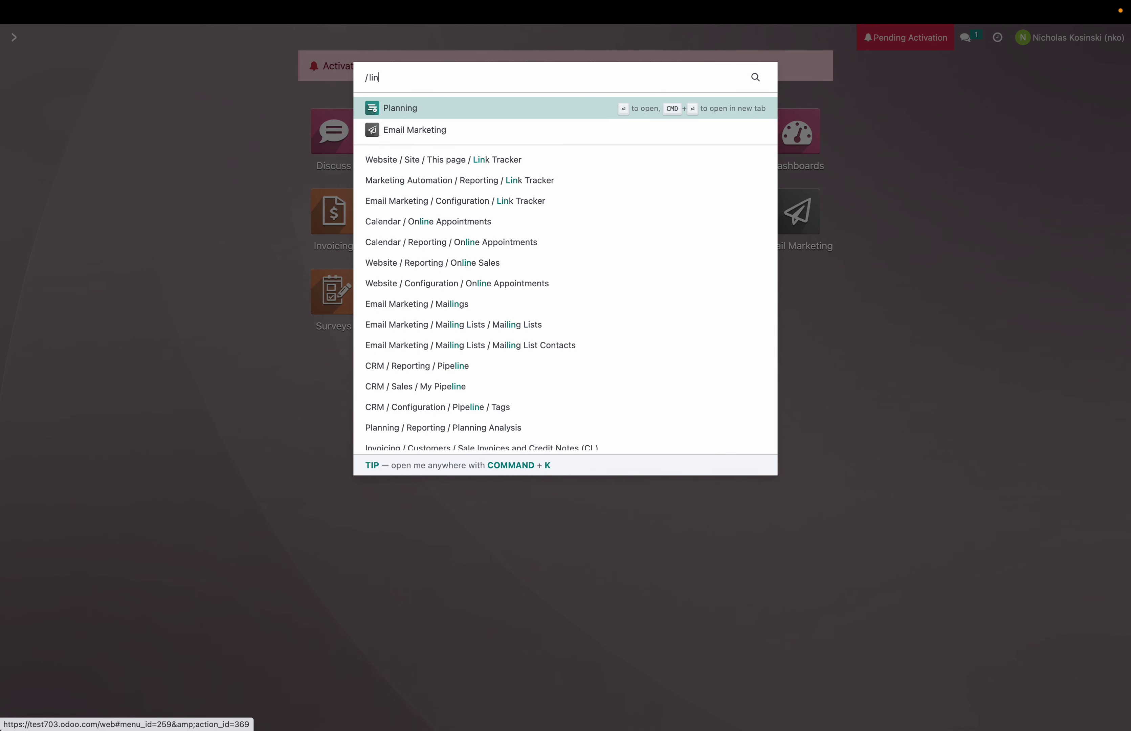
key("BackSpace")
Step: Open the Email Marketing Link Tracker list and the existing Contact Us link record
key("Down")
key("Down")
key("Down")
key("Down")
key("Return")
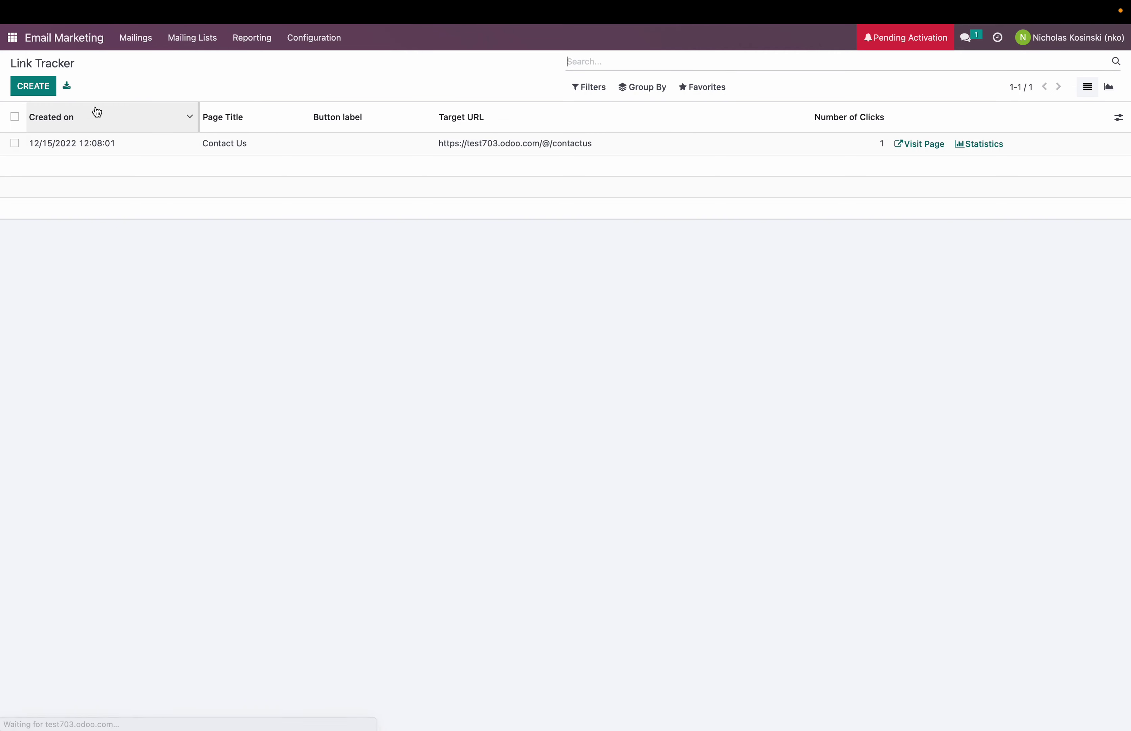
left_click(35, 90)
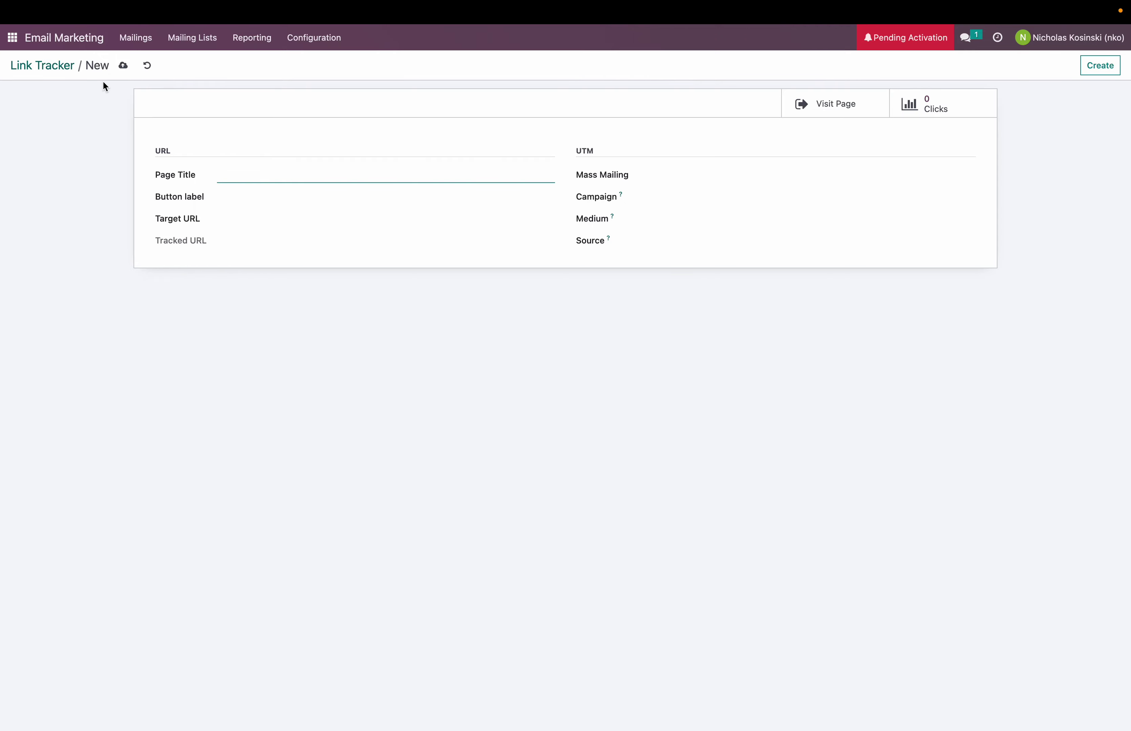
left_click(59, 67)
left_click(606, 145)
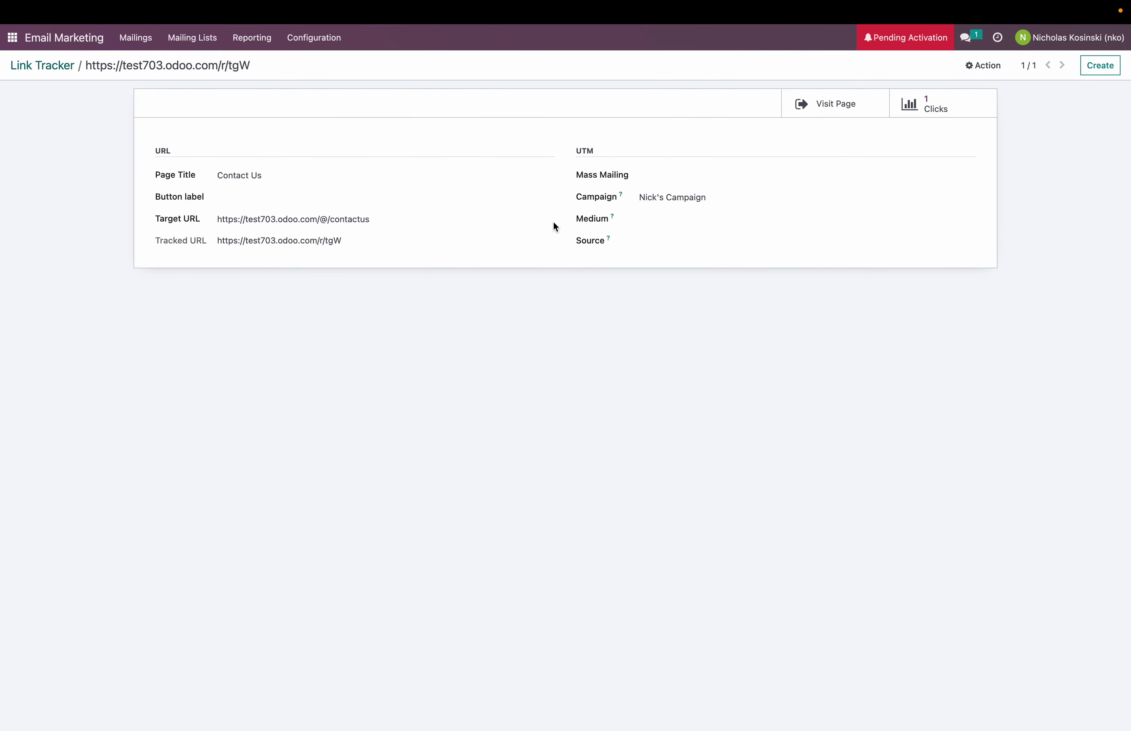
Step: Copy the Contact Us target URL and load it in a private browser window
left_click_drag(370, 219, 212, 220)
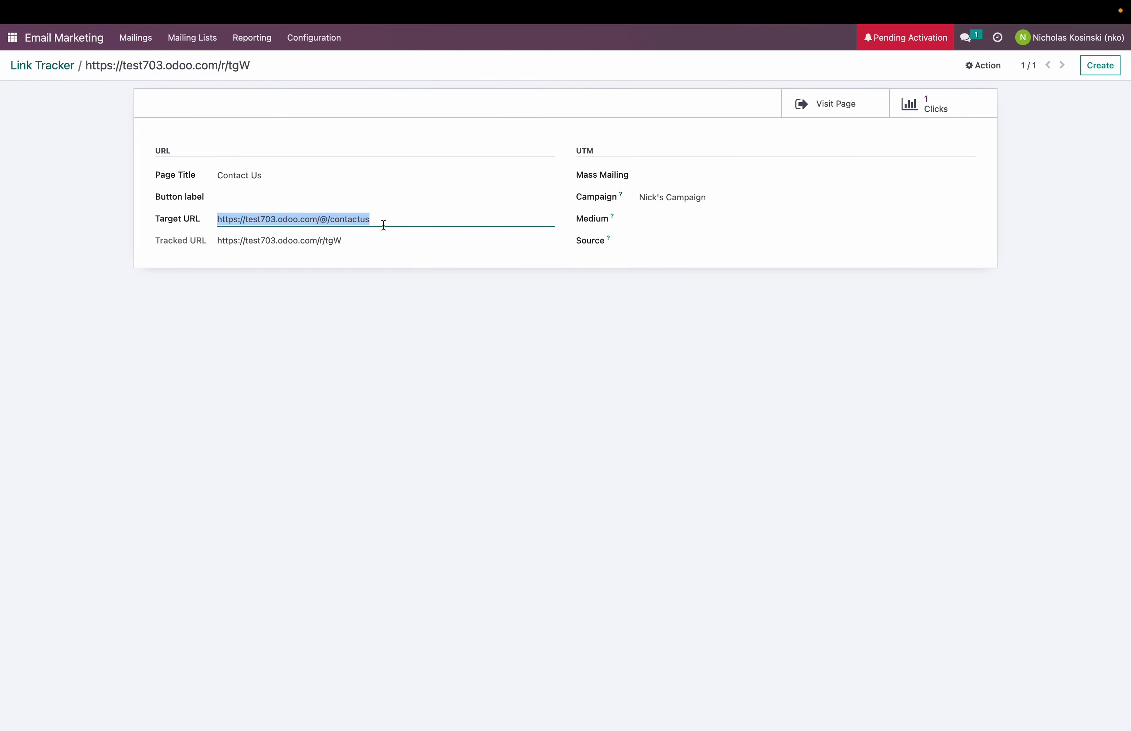
key("super+c")
key("super+shift+n")
key("super+v")
key("Return")
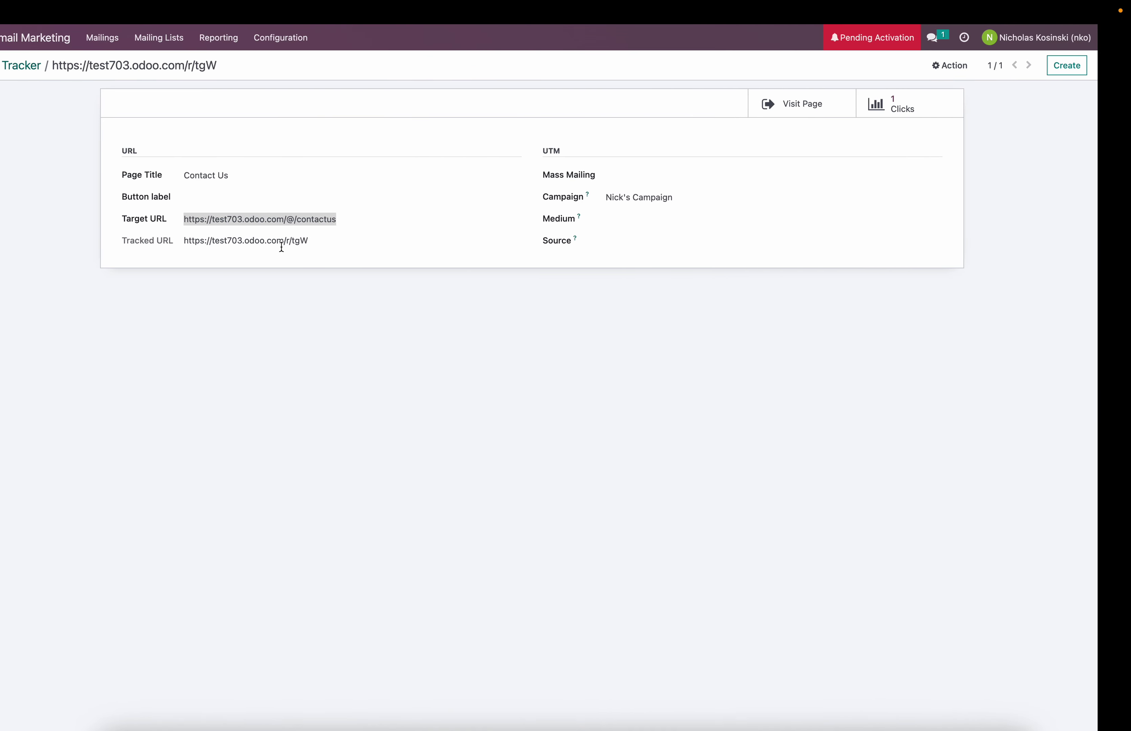
Step: Start a new tracked link titled 'Example' with the copied contact-us URL as target
left_click(24, 66)
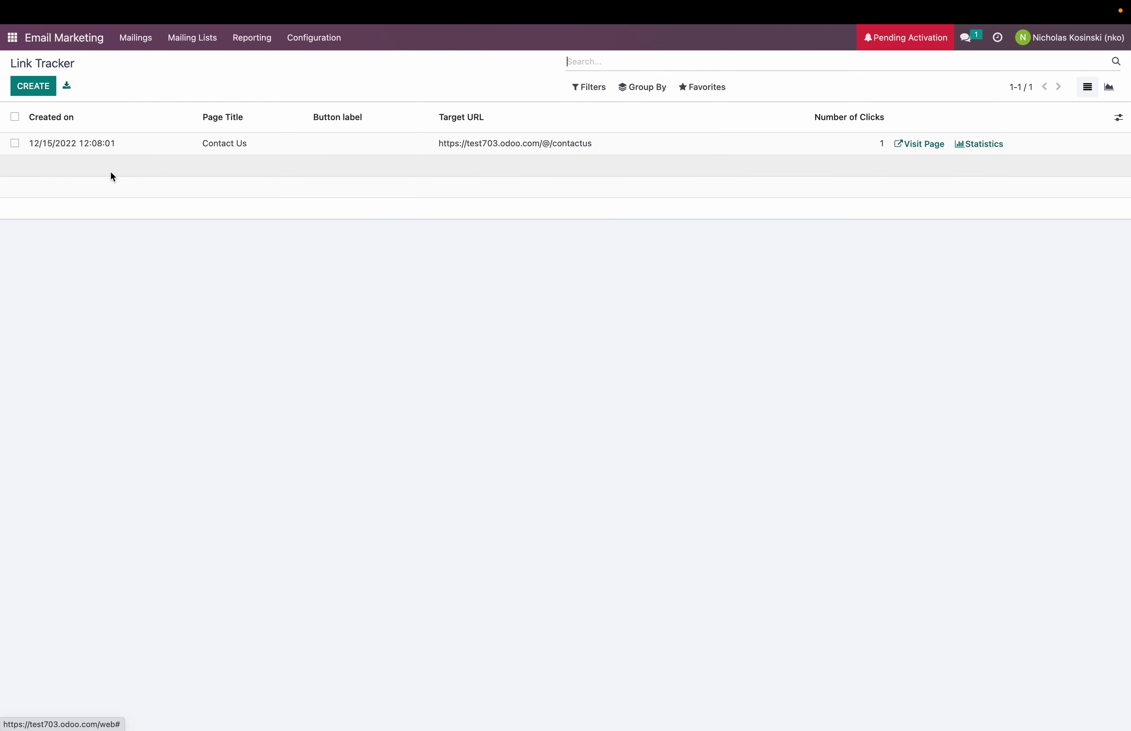
left_click(38, 87)
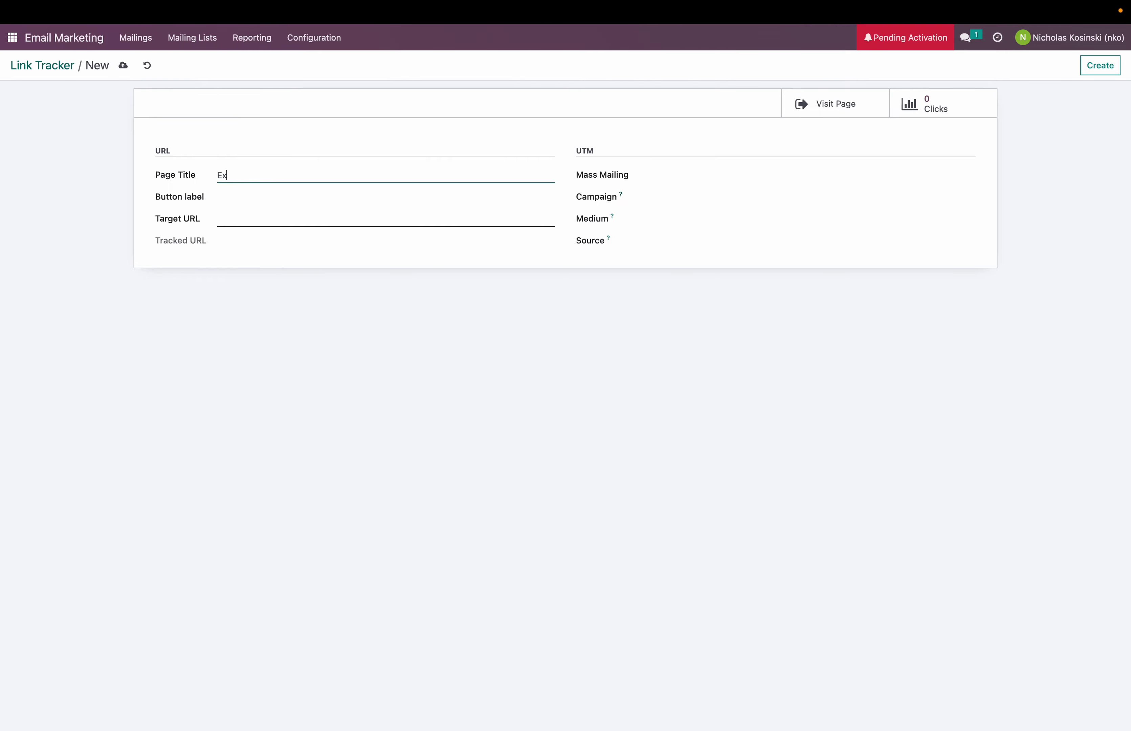
type("Example")
key("Tab")
key("Tab")
key("super+v")
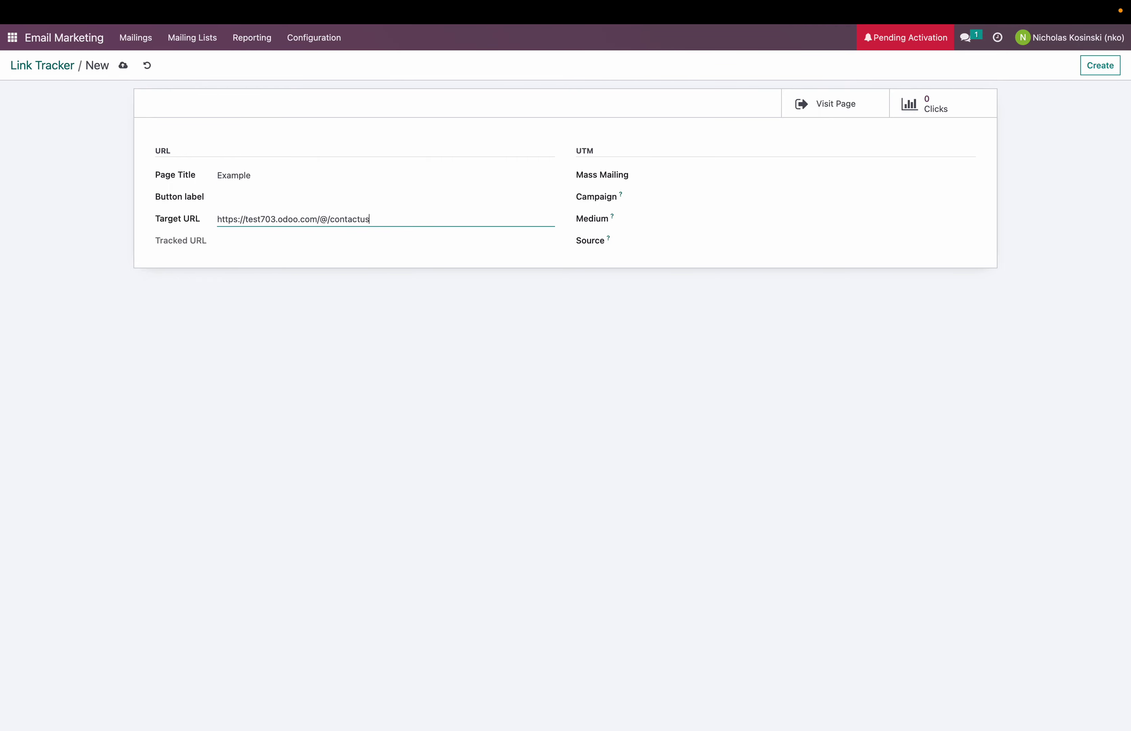
key("Tab")
key("Tab")
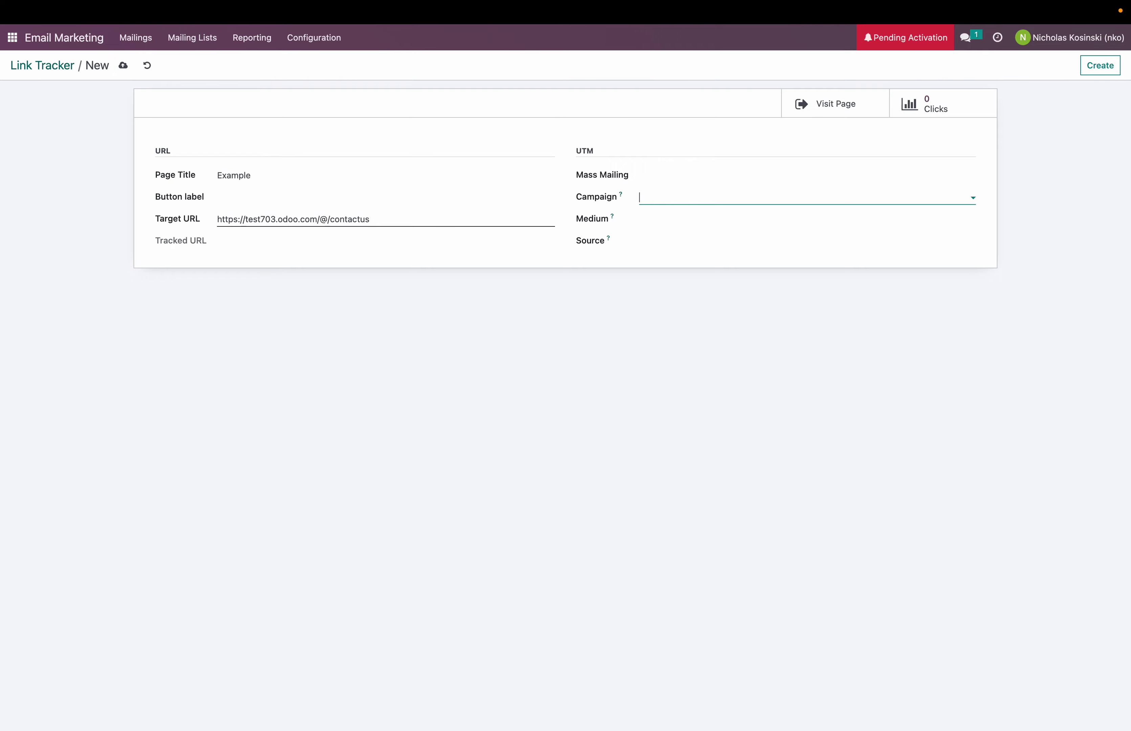
Step: Create the new campaign 'Test Campaign' for the link and save it
type("Test Camp")
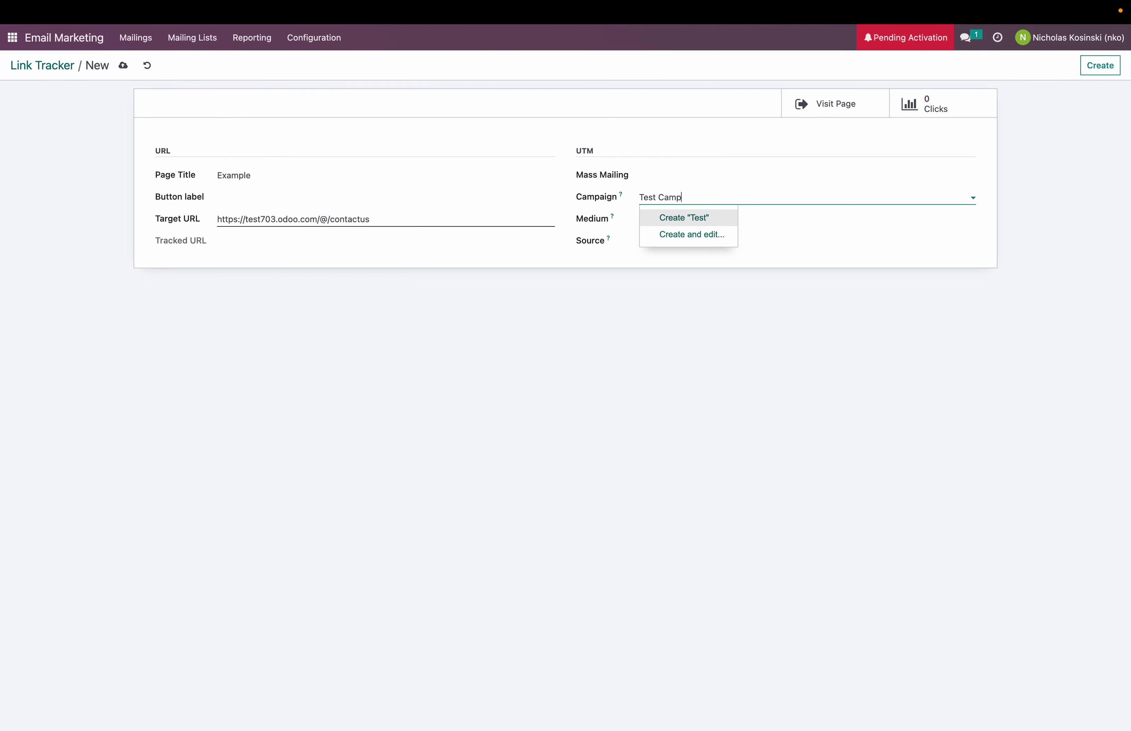
type("aign")
key("Tab")
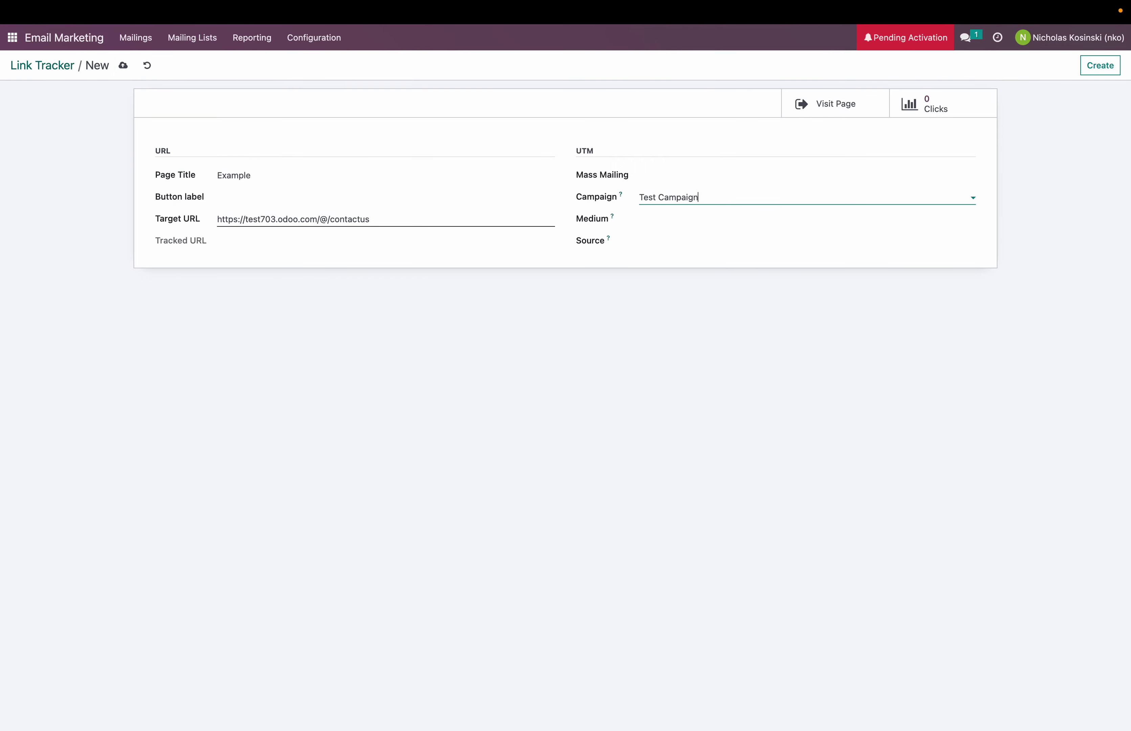
type("Test Campaign")
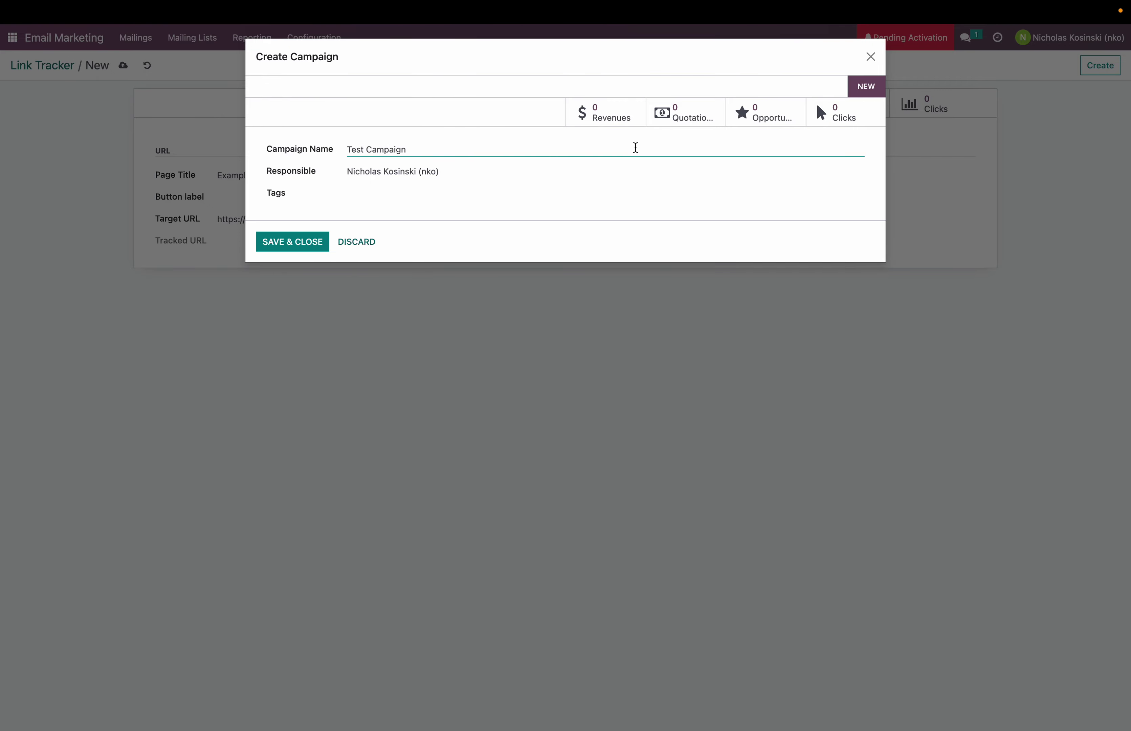
left_click(326, 239)
left_click(123, 66)
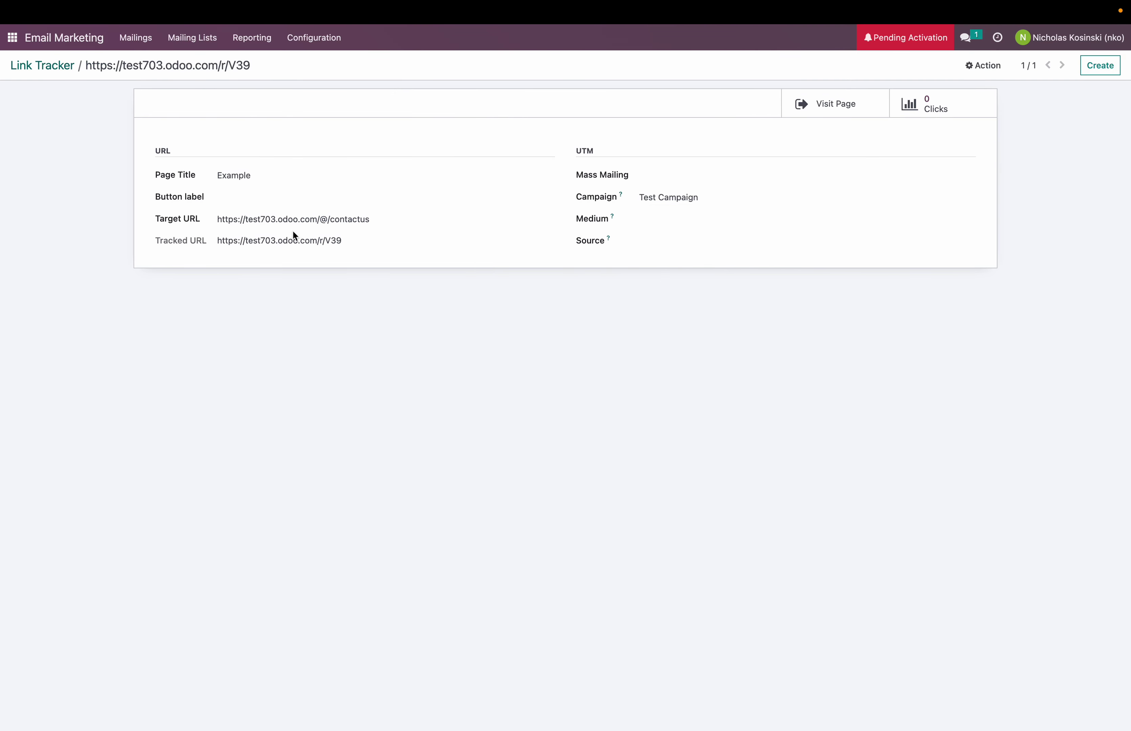
Step: Open the Example link's tracked short URL in a new browser tab
left_click_drag(359, 246, 192, 250)
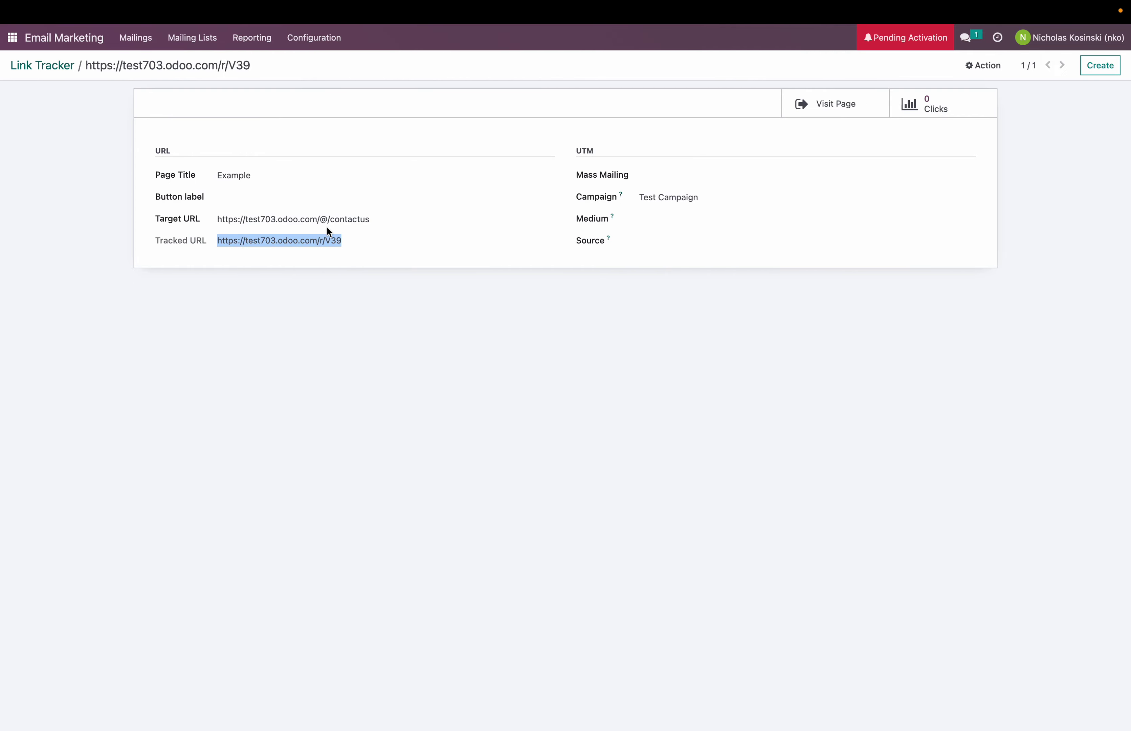
key("ctrl+Right")
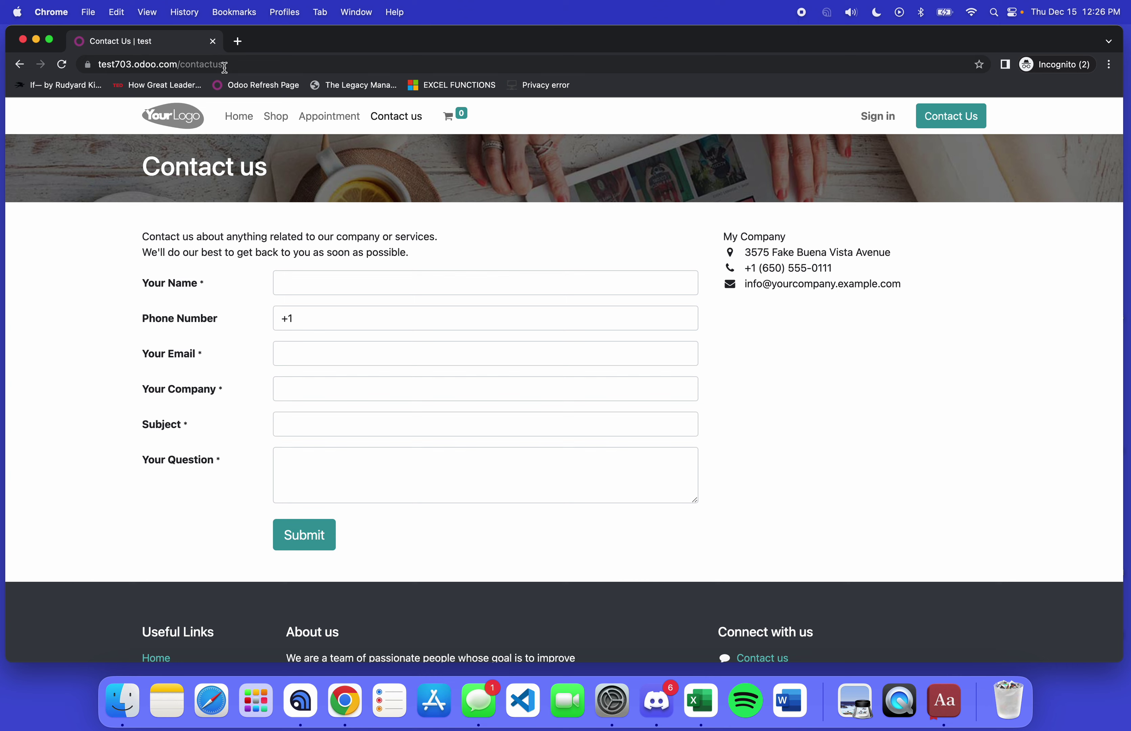
left_click(238, 41)
key("cmd+v")
key("Return")
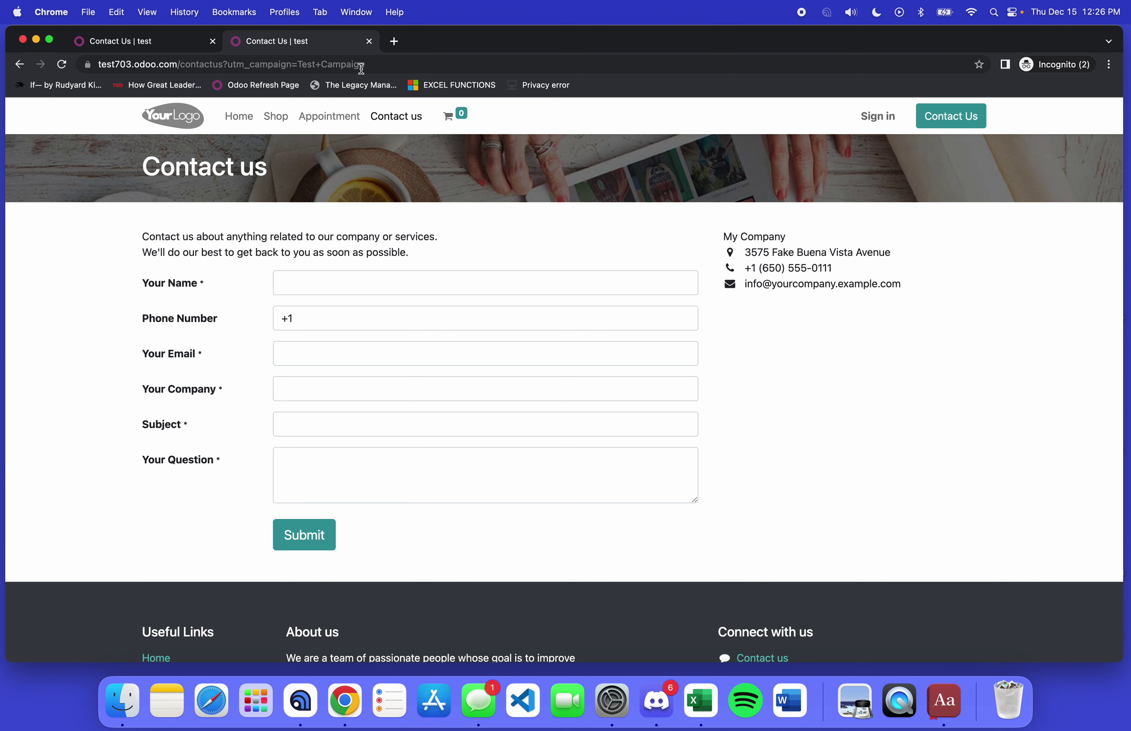
Step: Compare the plain Contact Us tab with the one tagged utm_campaign=Test+Campaign
left_click(174, 45)
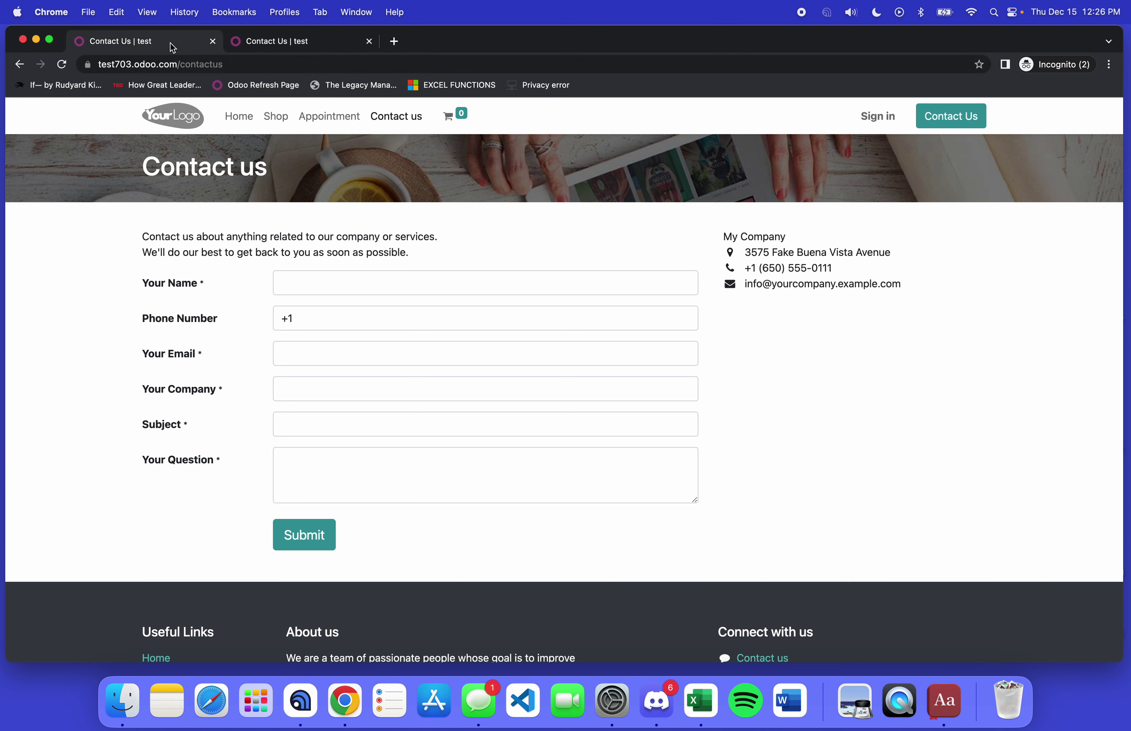
left_click(284, 41)
left_click(181, 36)
left_click(266, 45)
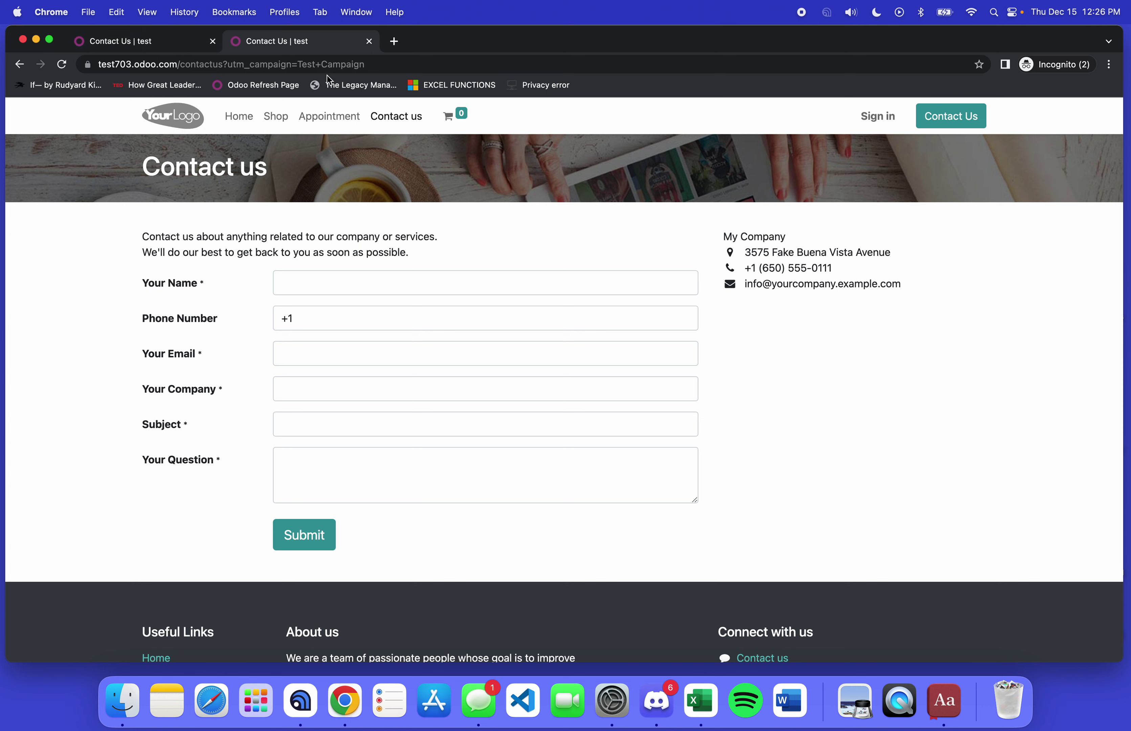
Step: Submit the contact form with name 'This is a test', a test e-mail, company 'Odoo', question 'Hello!'
left_click(330, 288)
type("Thi")
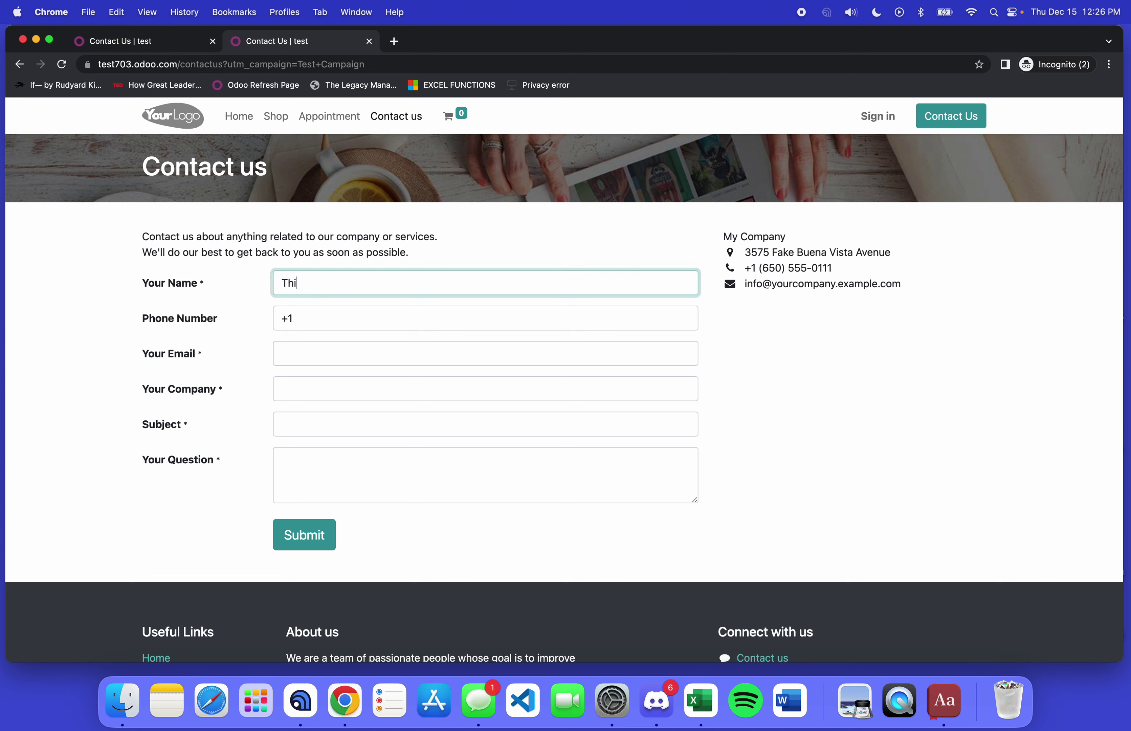
type("s is a test")
key("Tab")
key("Tab")
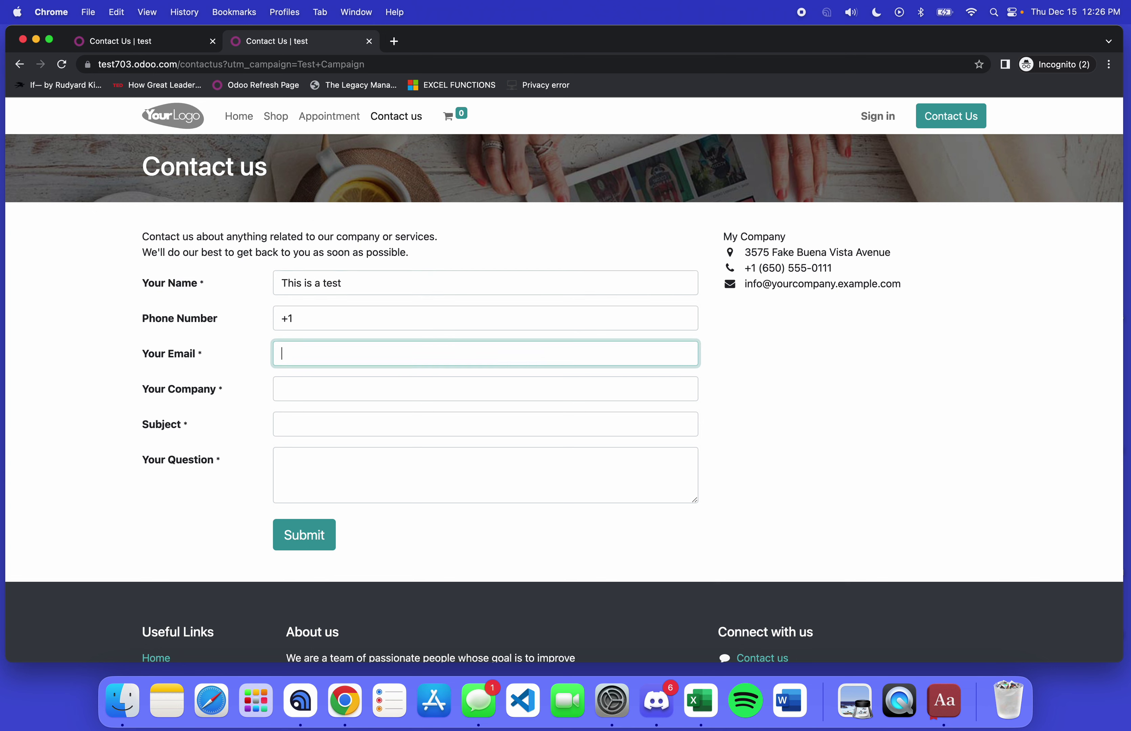
key("Tab")
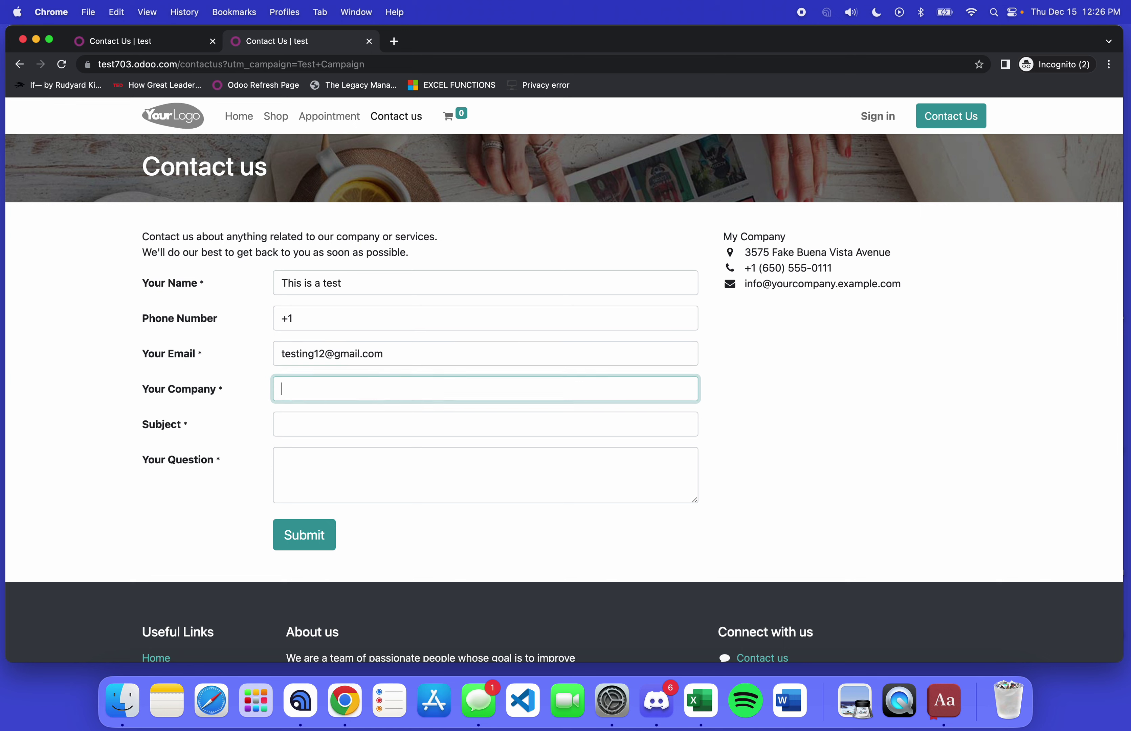
type("Odoo")
key("Tab")
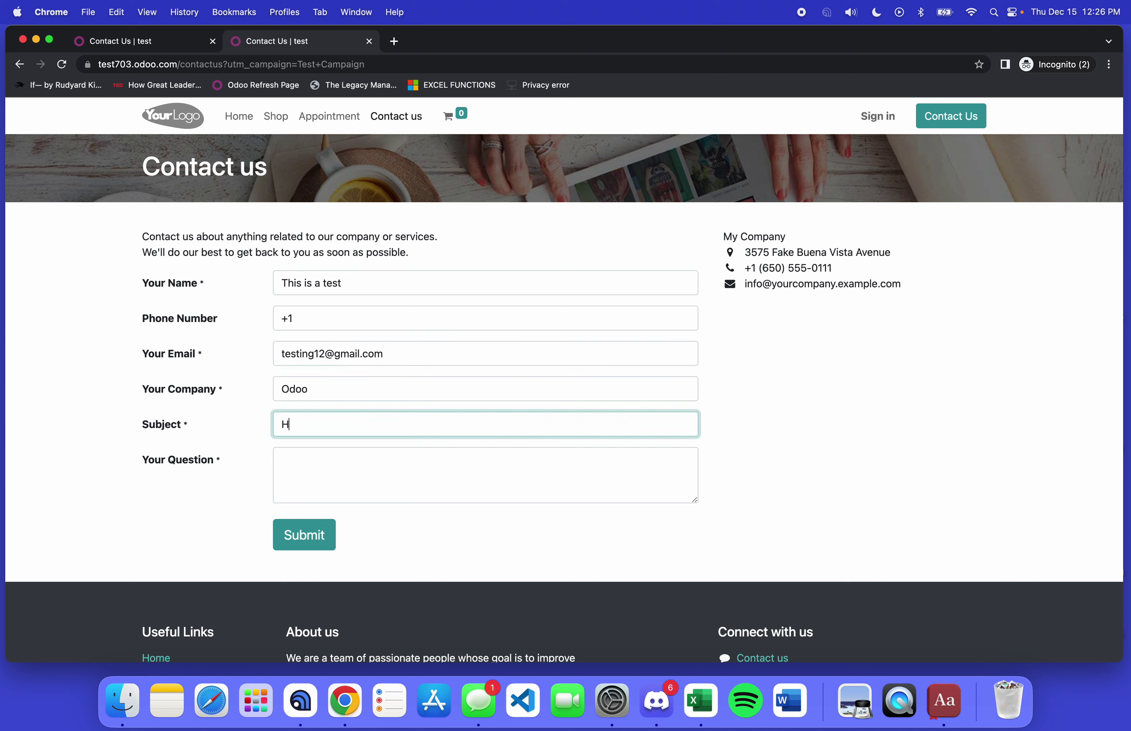
key("Tab")
type("He")
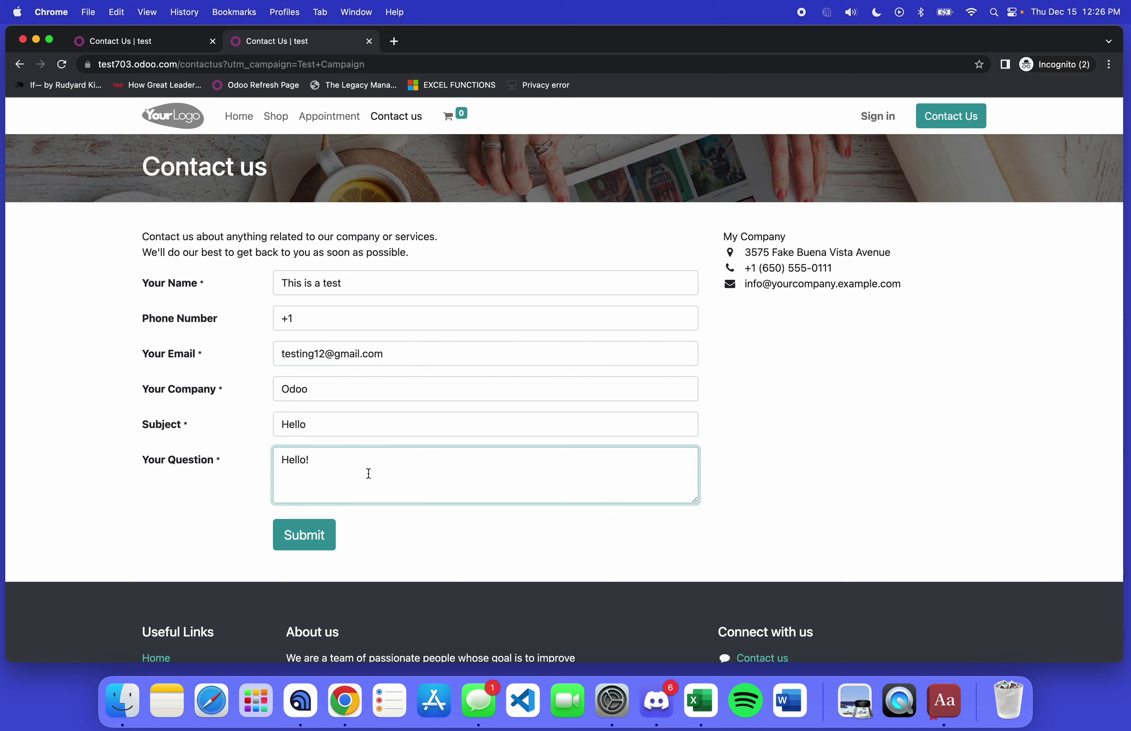
type("llo!")
left_click(304, 535)
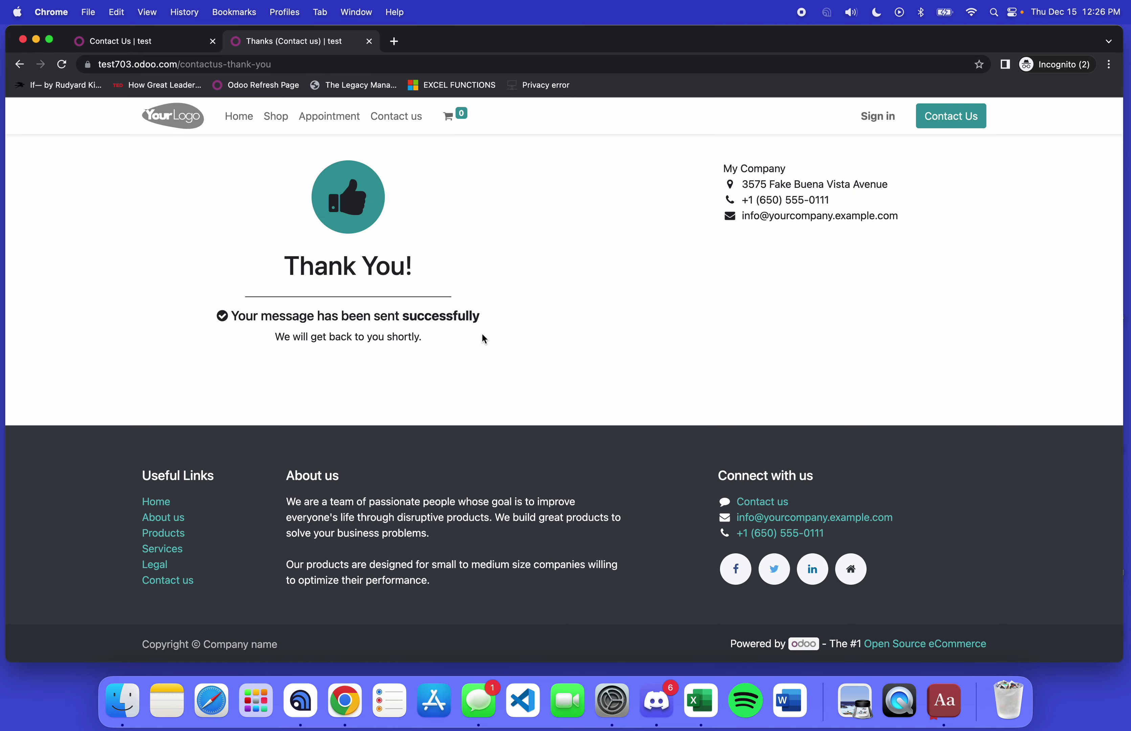
Step: Back in Odoo, reopen the Example link from Link Tracker to check its click count
key("ctrl+Left")
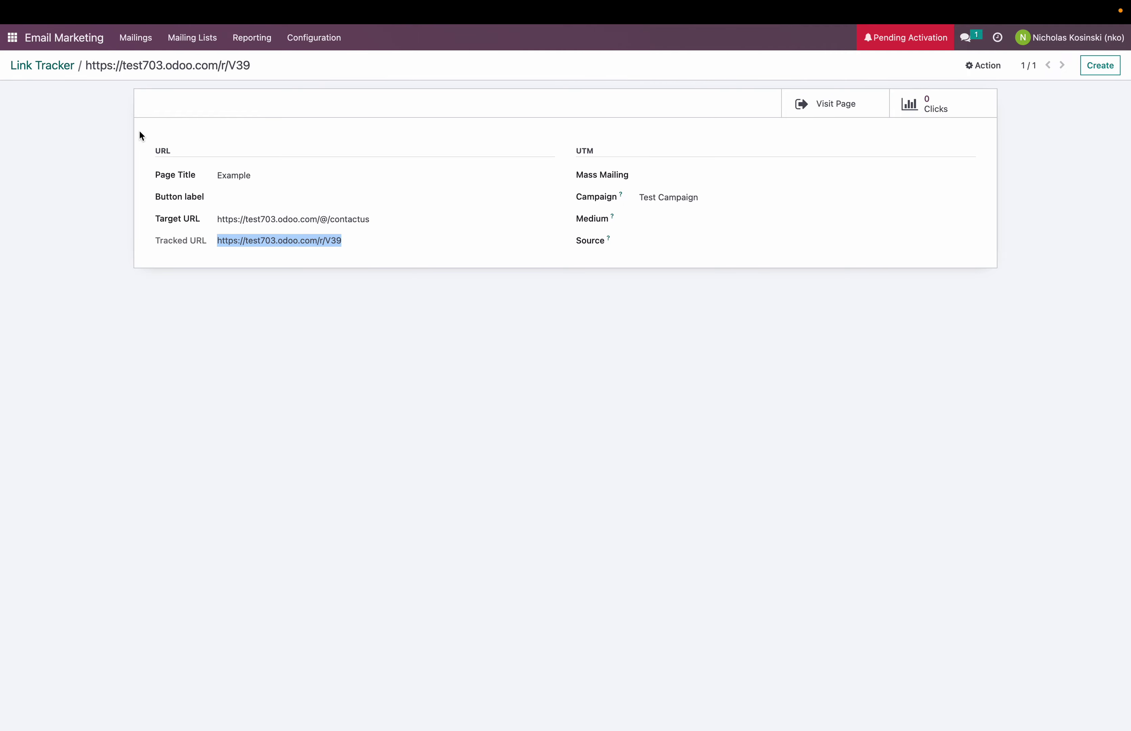
left_click(47, 65)
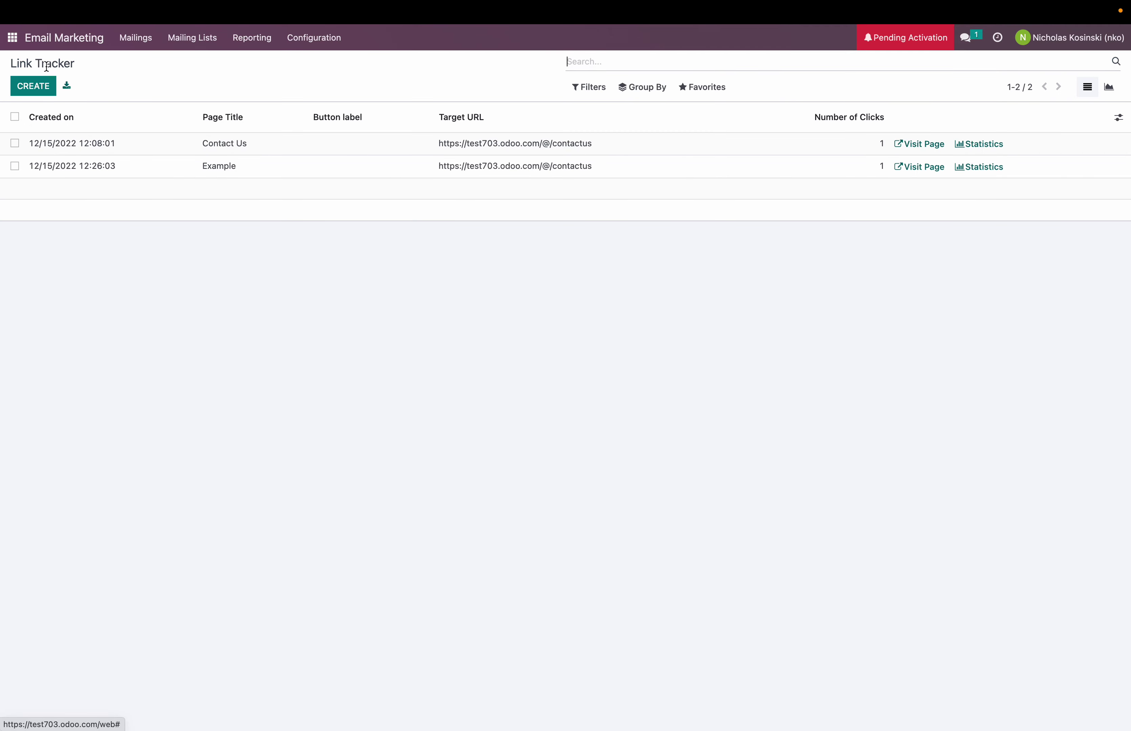
left_click(320, 177)
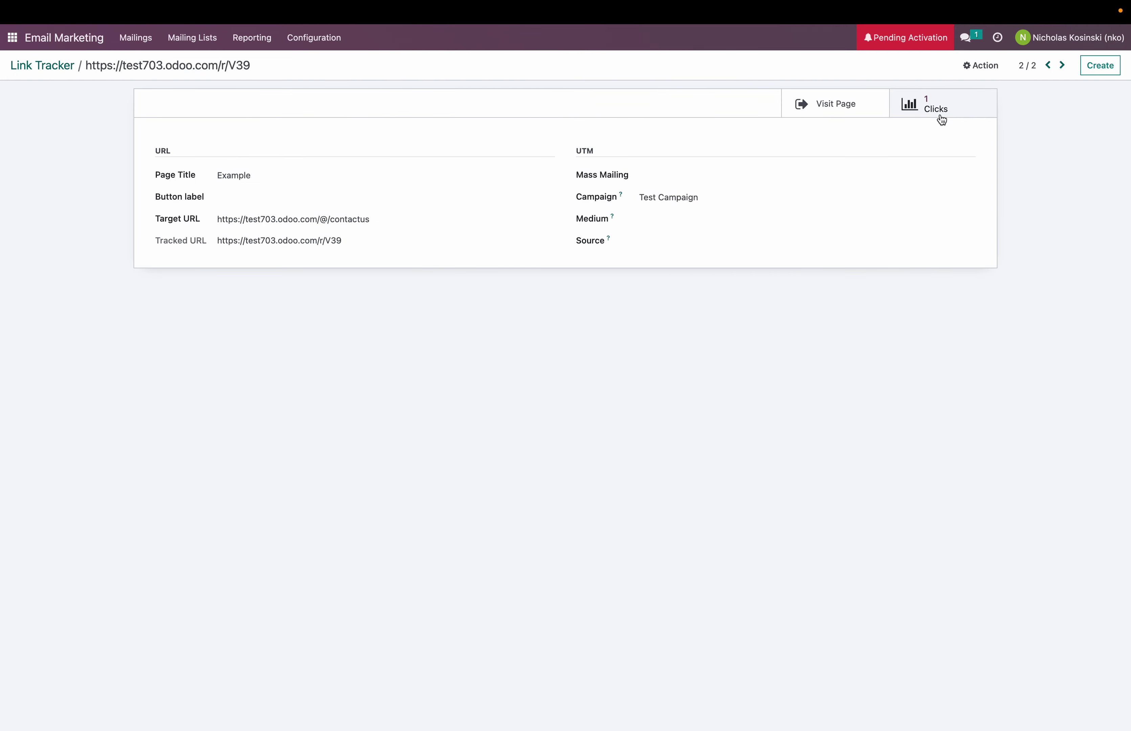
Step: Open the Leads report as a list and view the Hello lead's campaign and source details
left_click(62, 66)
left_click(13, 37)
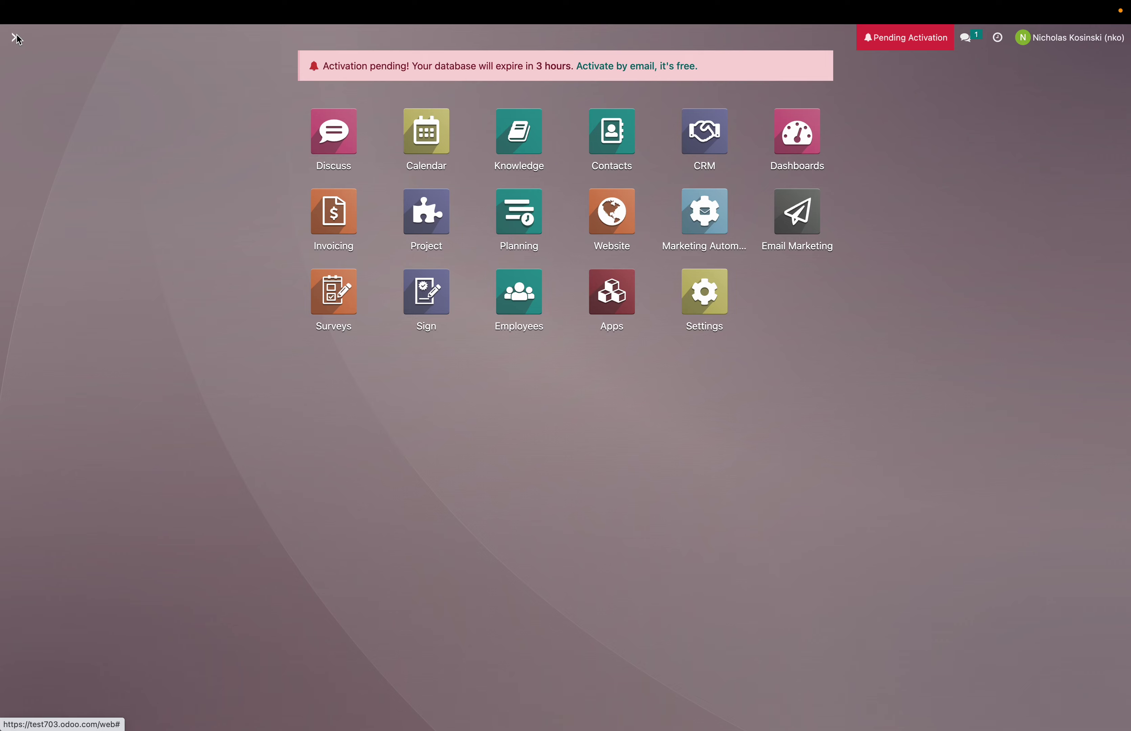
type("/lead")
key("Down")
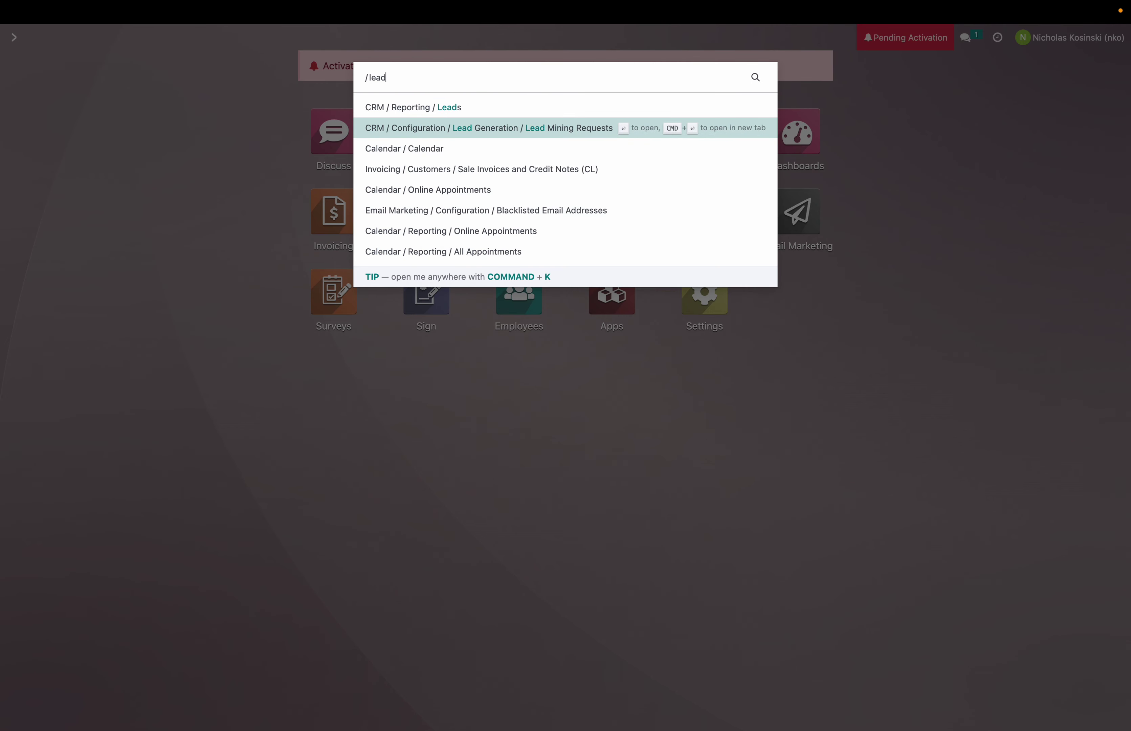
key("Up")
key("Return")
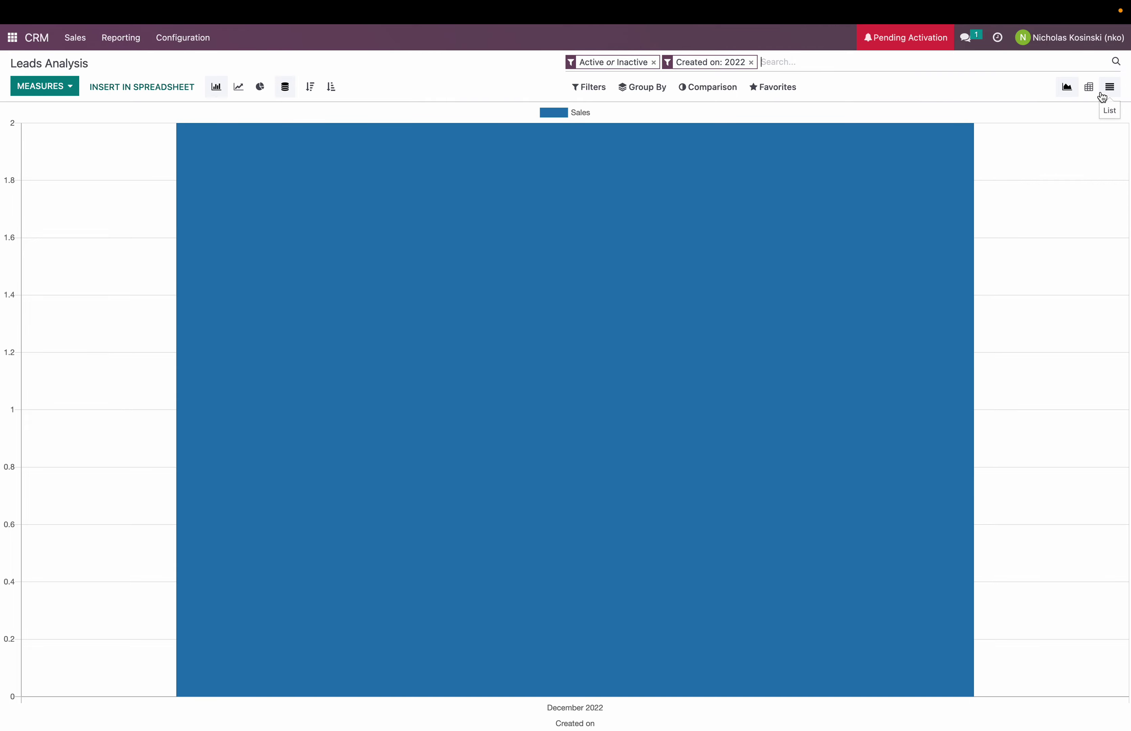
left_click(1109, 91)
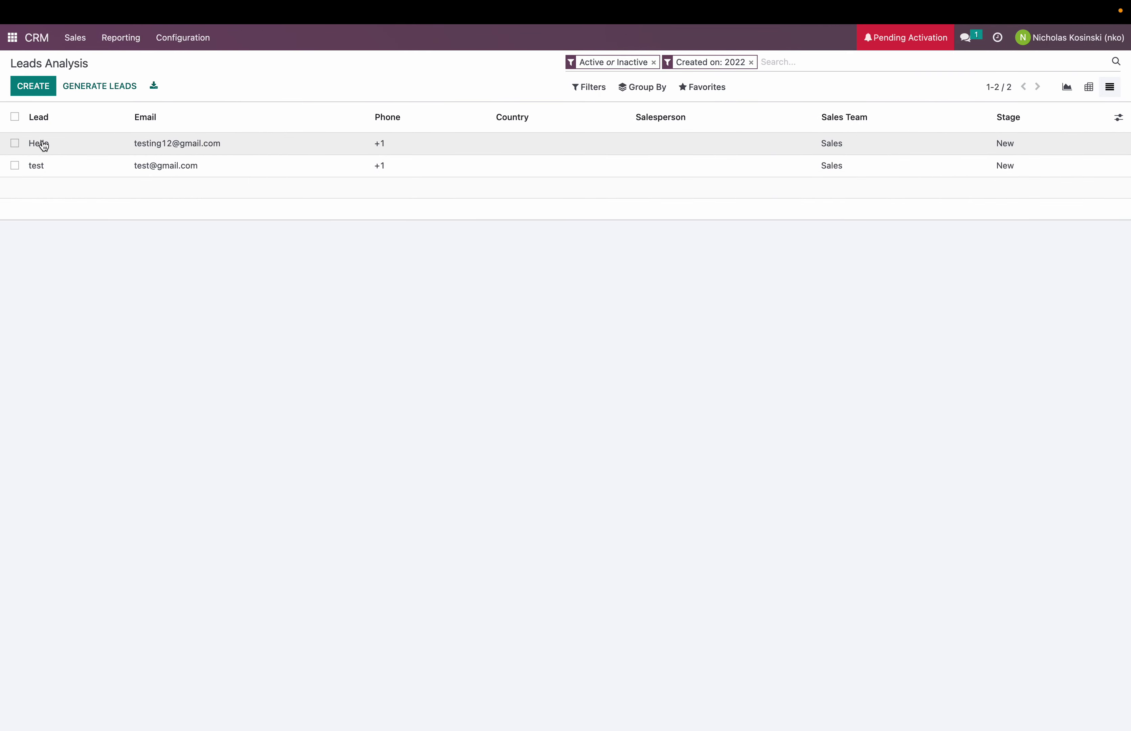
left_click(161, 143)
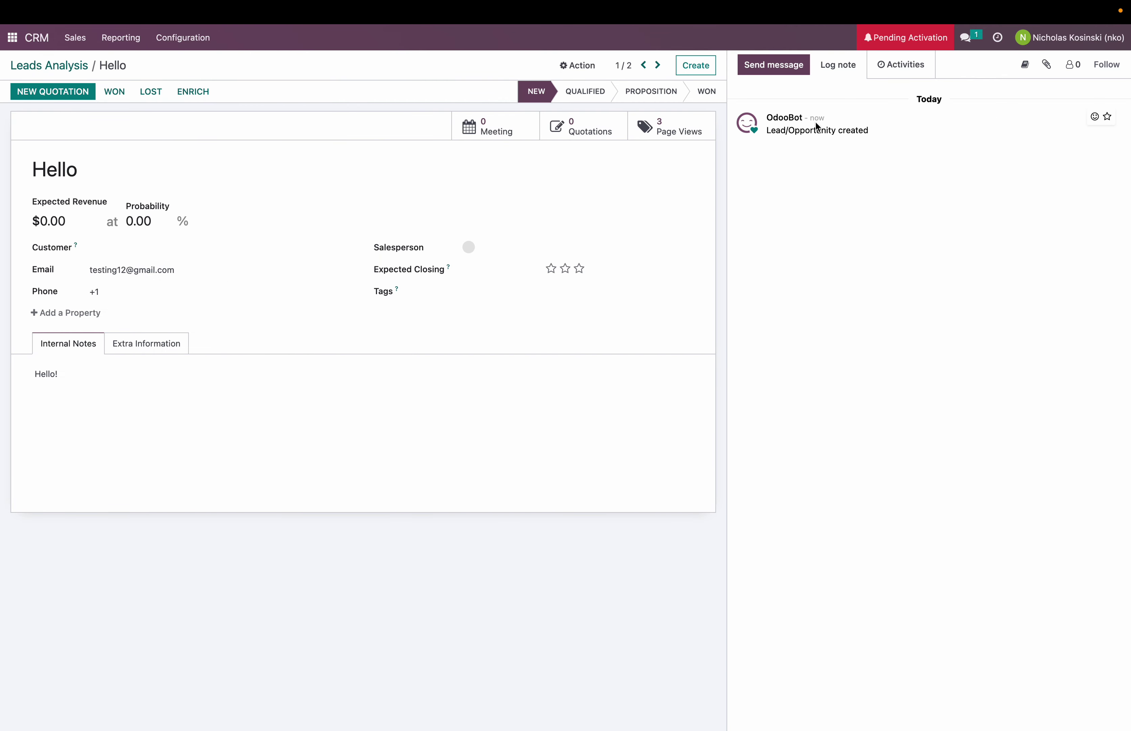
left_click(156, 338)
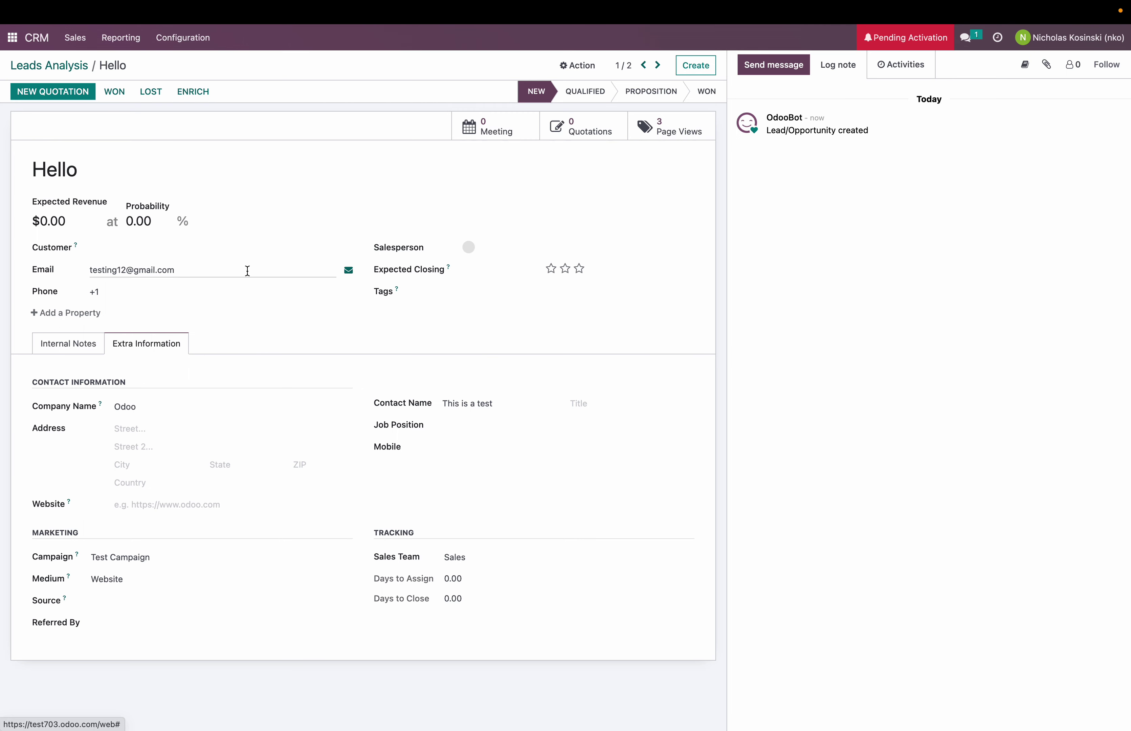
Step: Start a quotation from the Hello lead for a new customer and check its tracking info
left_click(52, 91)
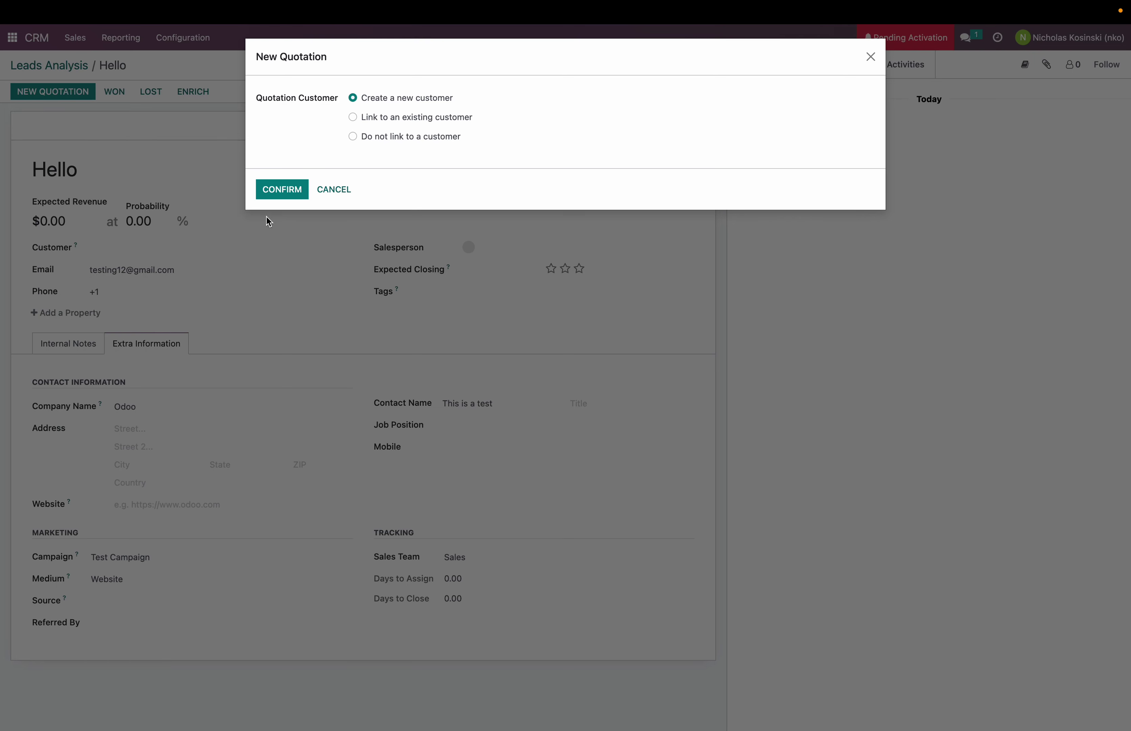
left_click(269, 191)
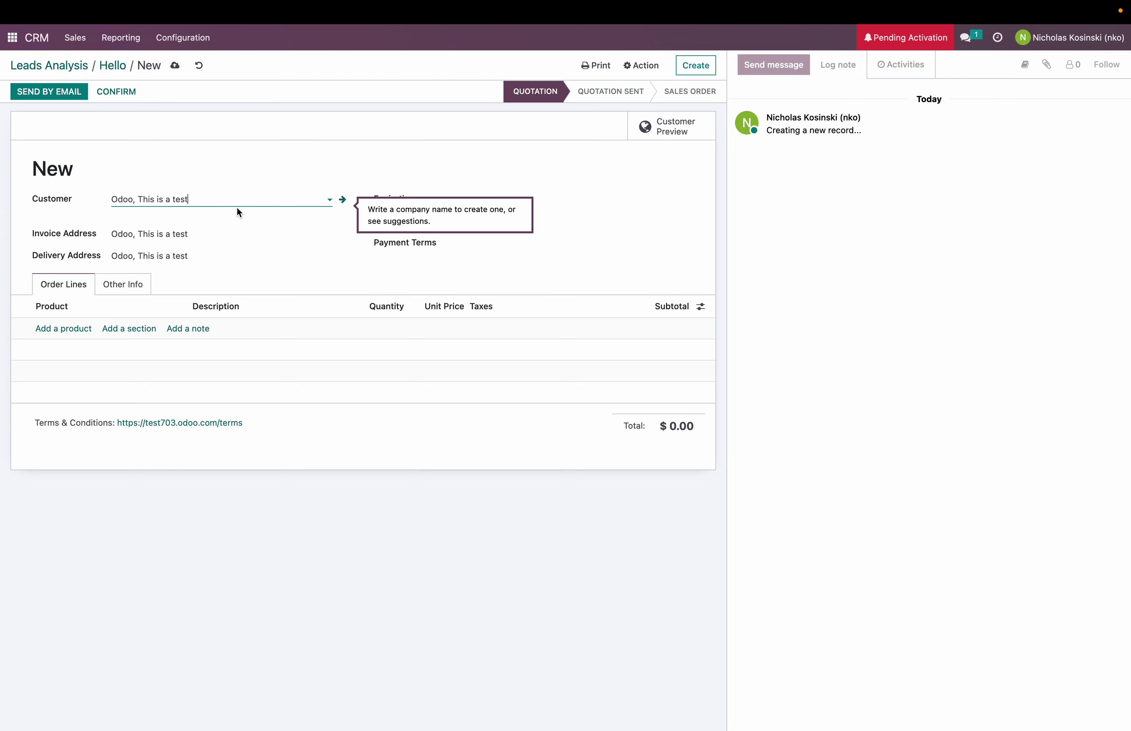
left_click(125, 288)
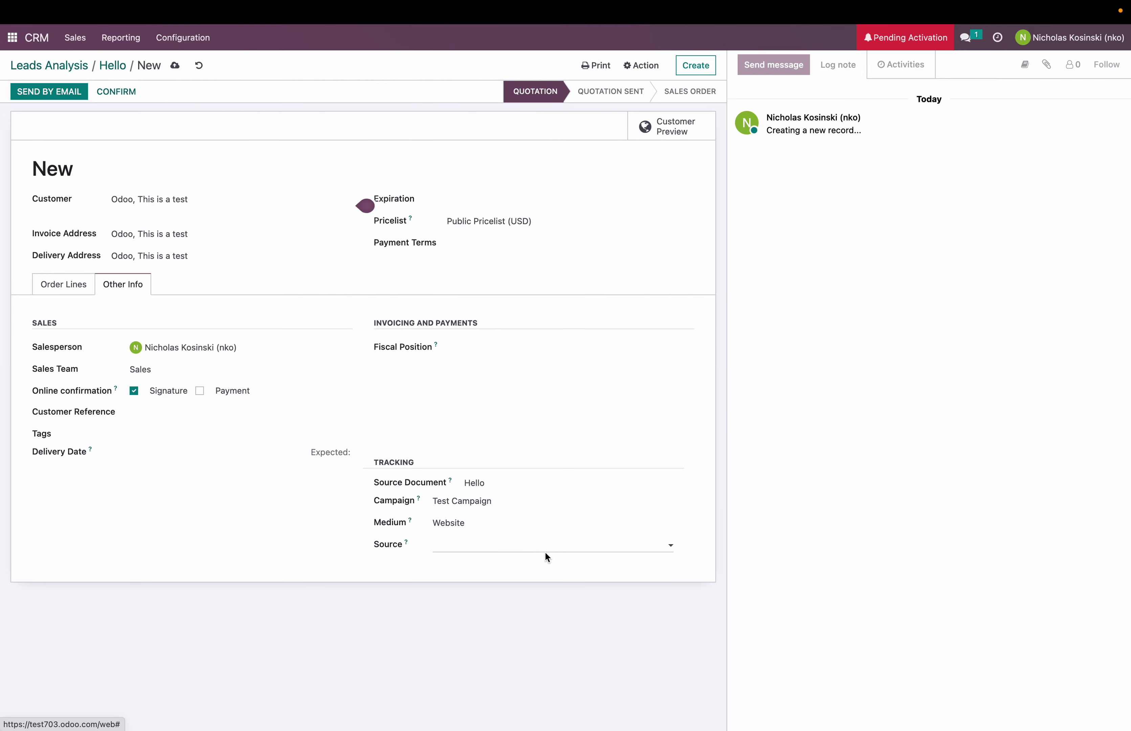
left_click(74, 291)
Step: Add a line for new product 'Test' at unit price 125 and confirm the order
left_click(72, 328)
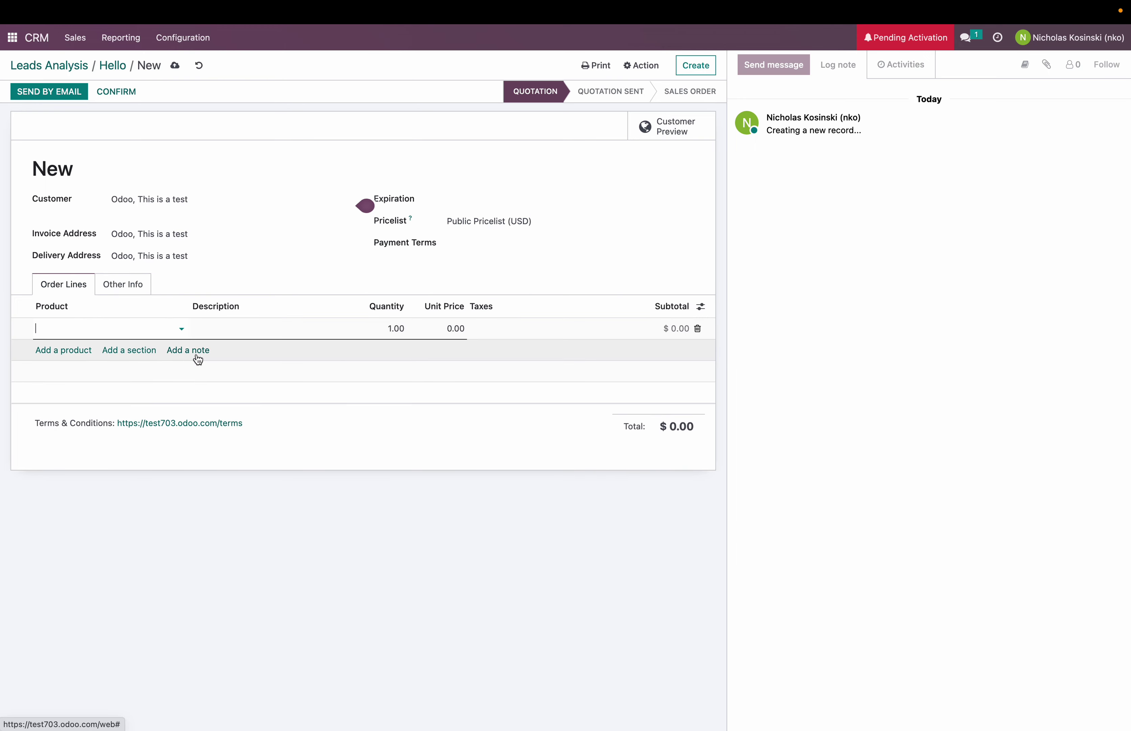
left_click(134, 328)
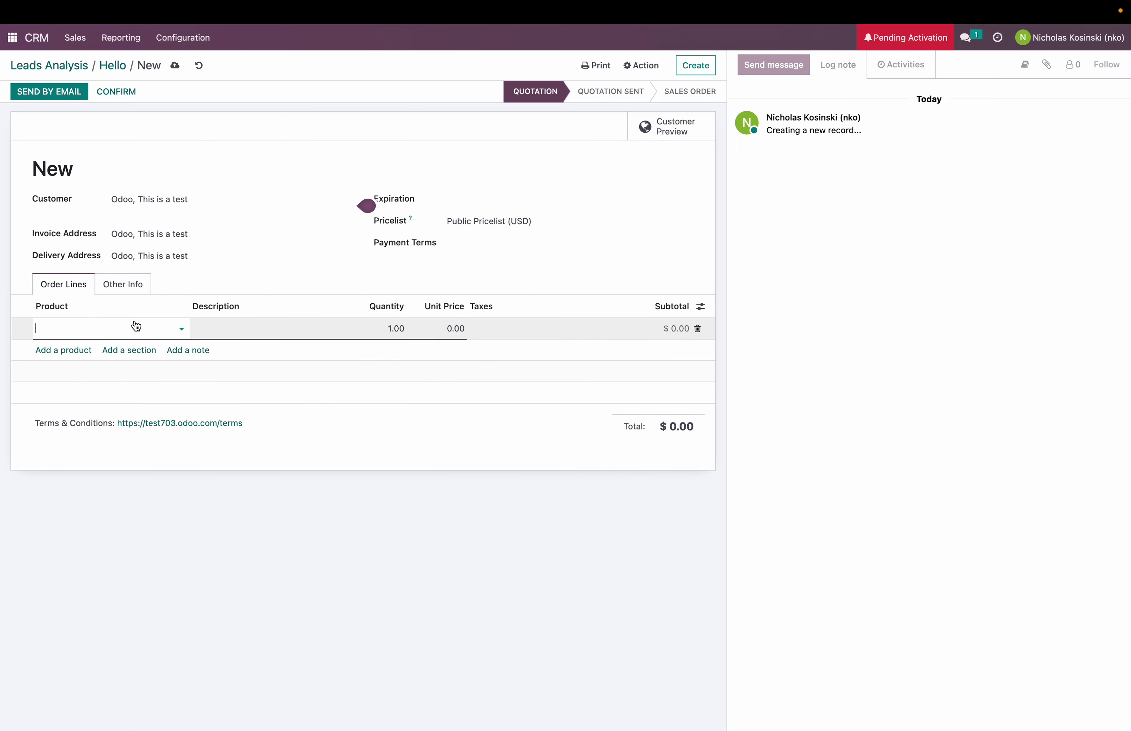
type("Test")
left_click(105, 352)
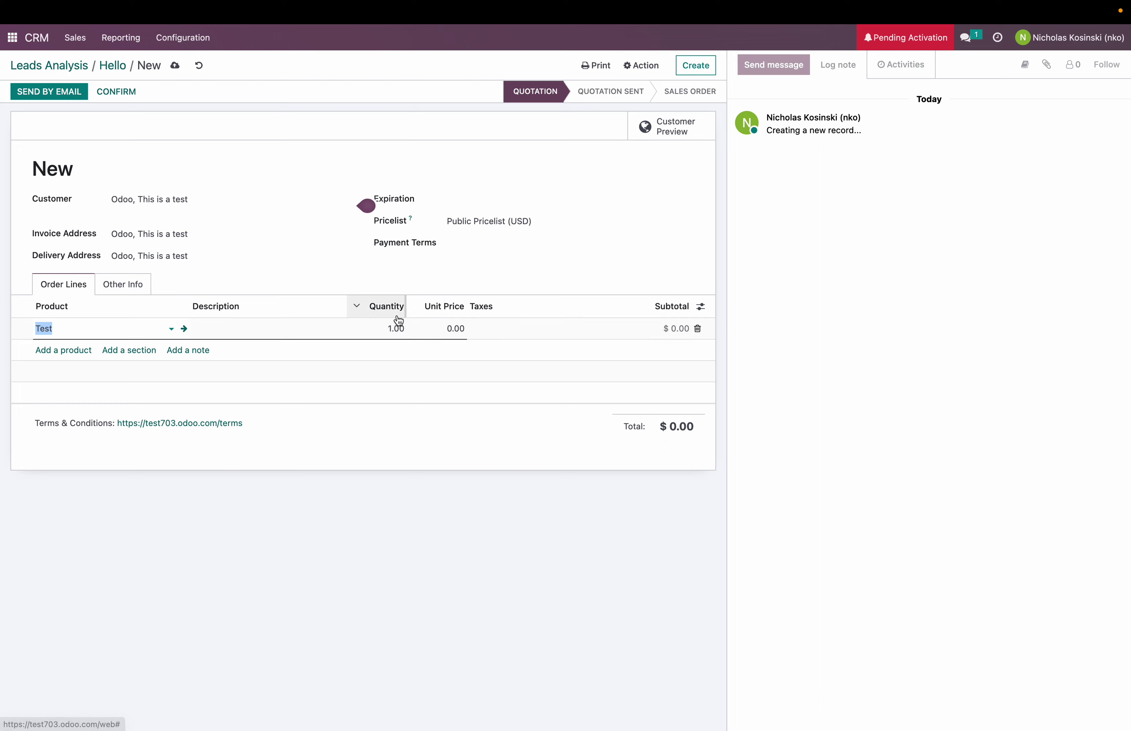
left_click(454, 329)
type("125")
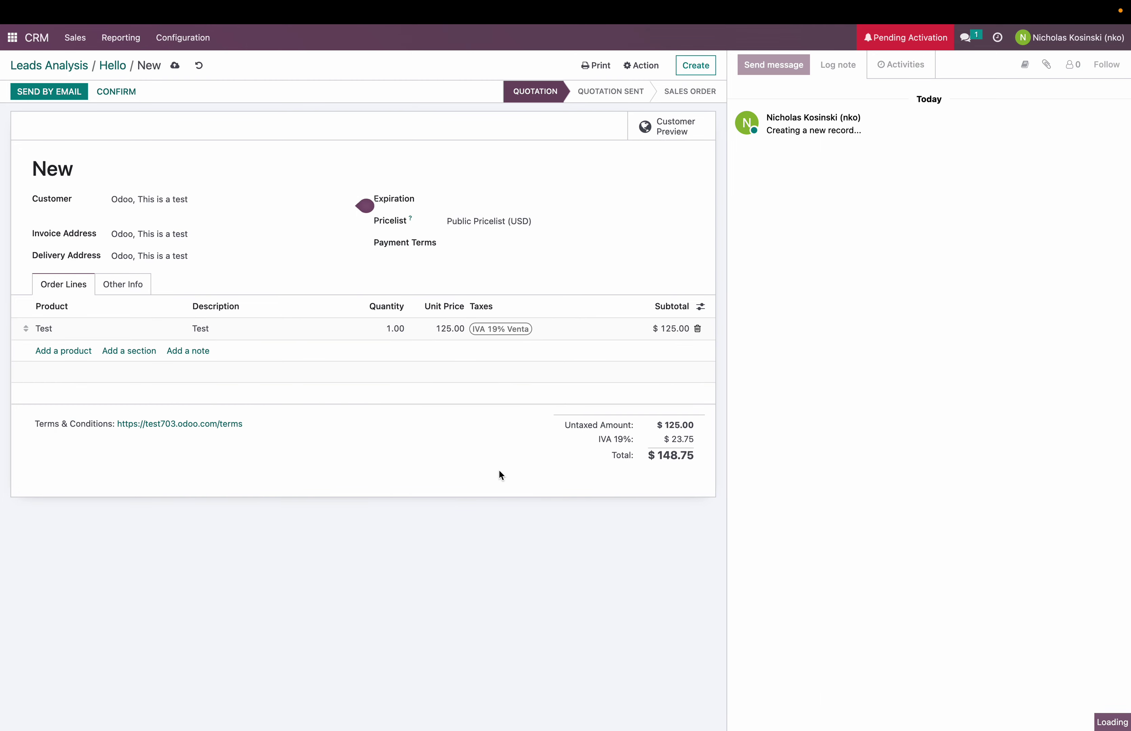
left_click(114, 93)
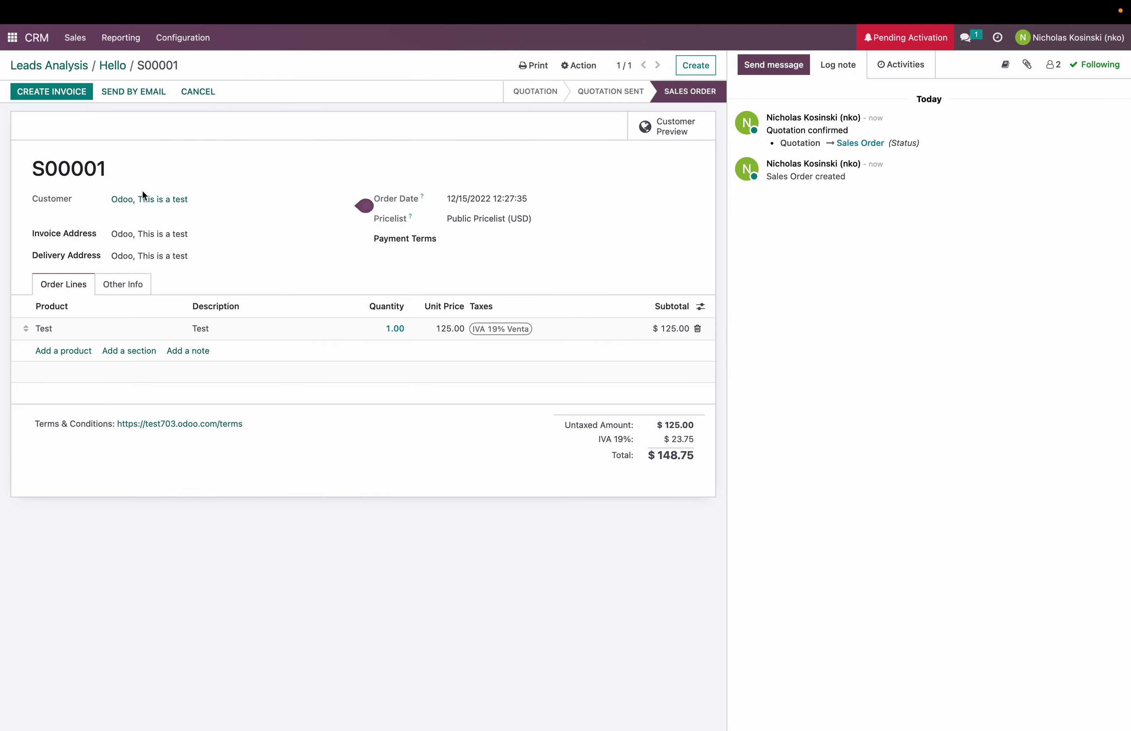
Step: From the apps home screen, search 'quot' to open the My Quotations list
left_click(11, 38)
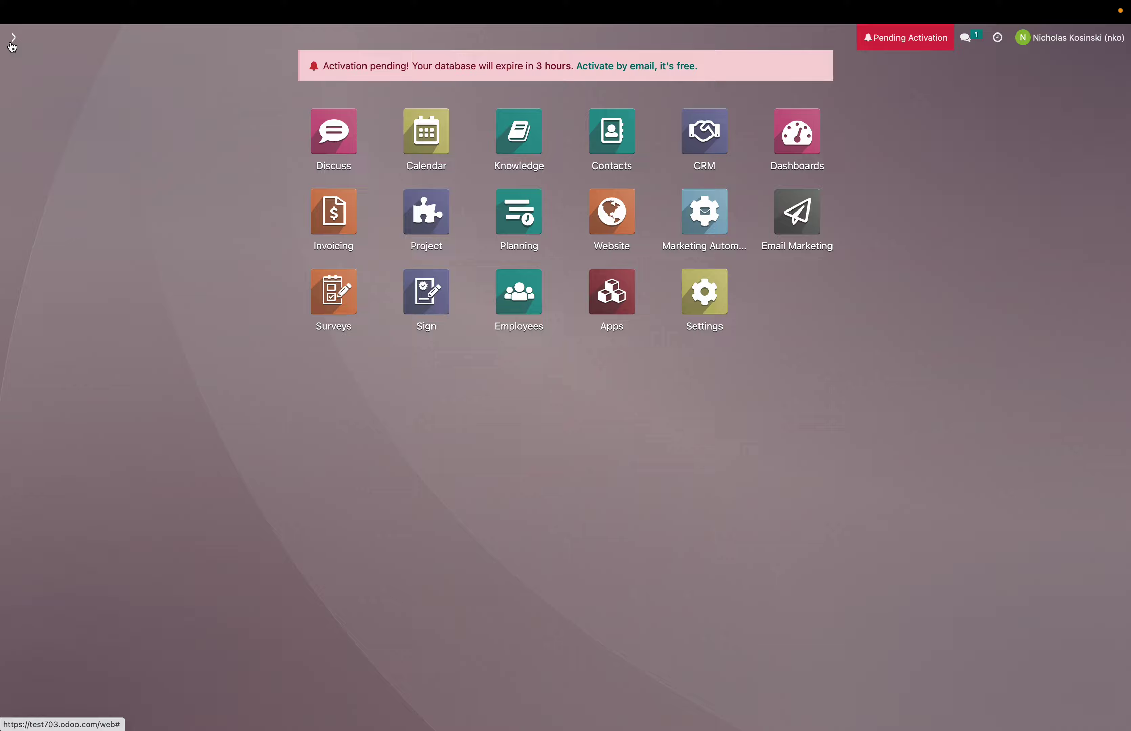
type("/order")
key("Down")
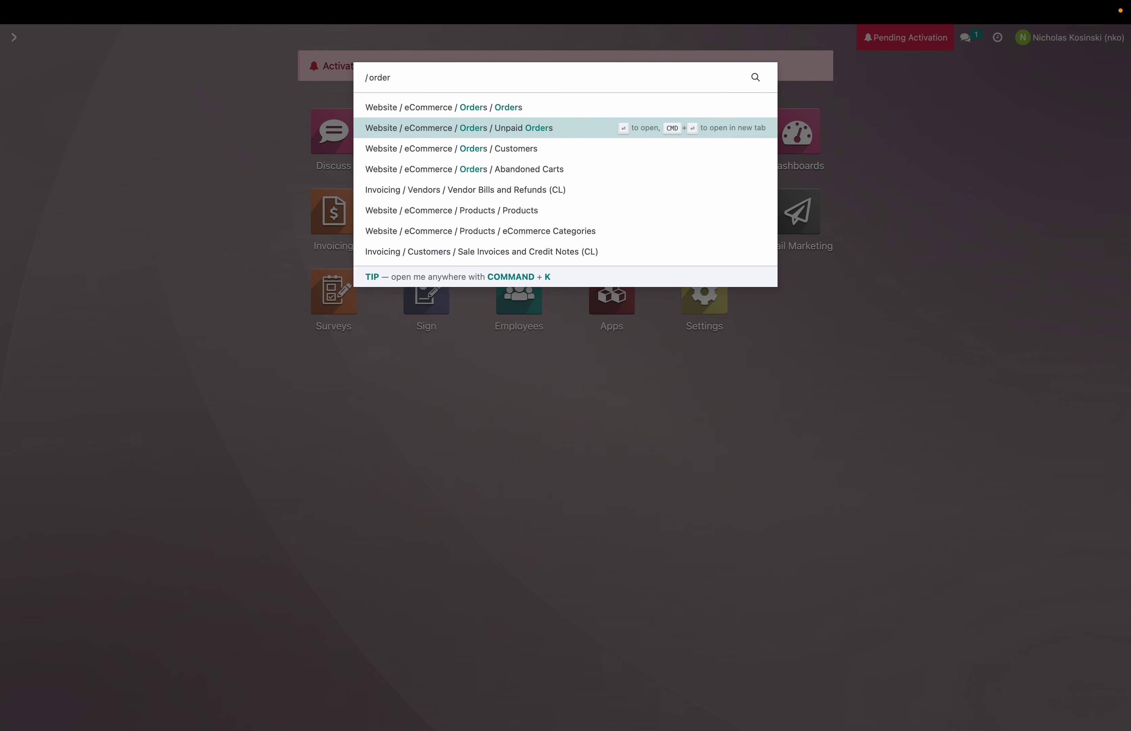
key("Down")
key("Return")
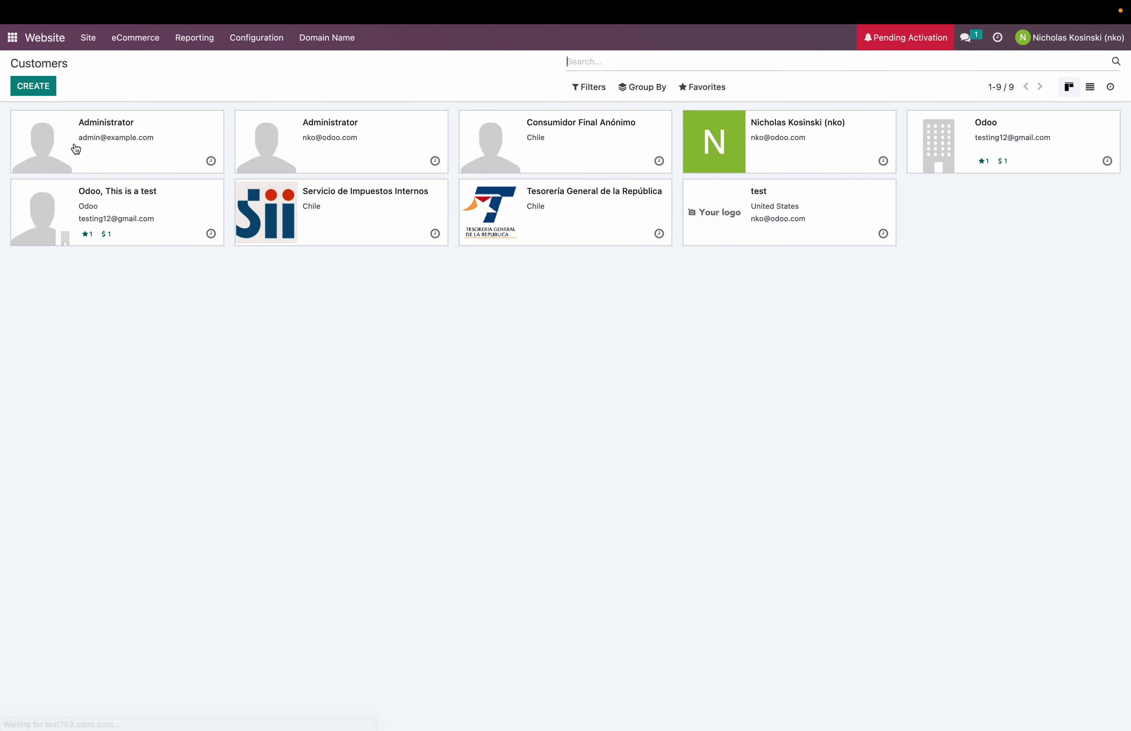
left_click(12, 37)
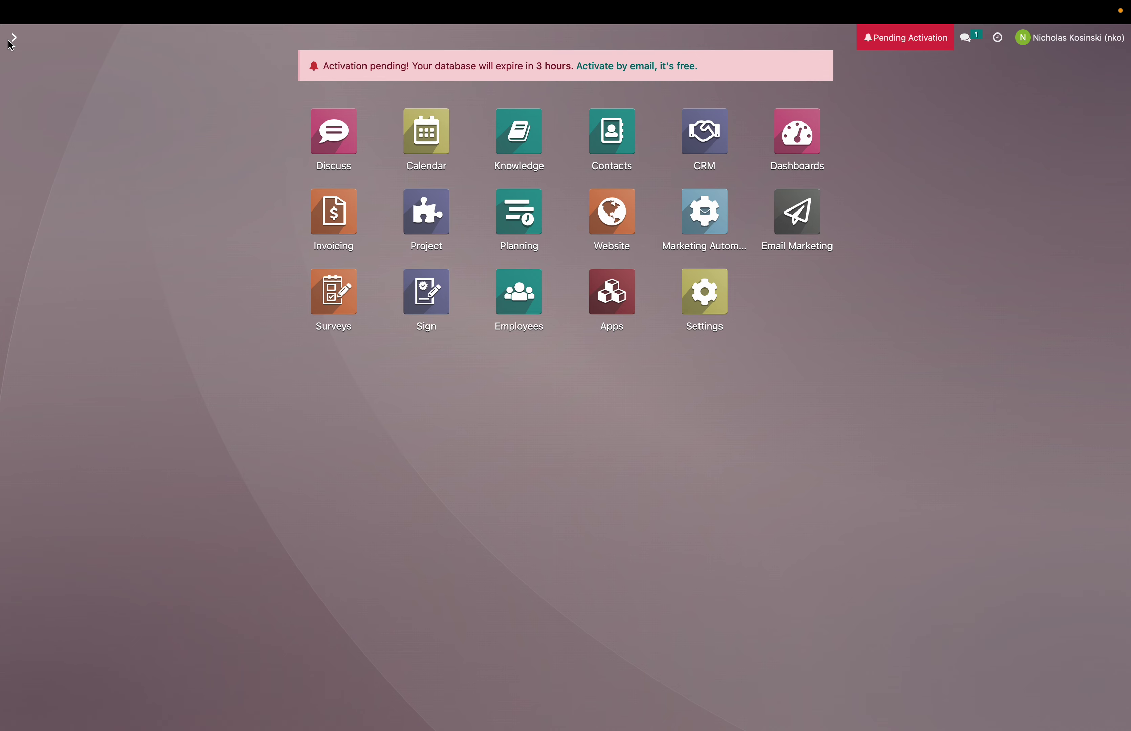
left_click(344, 234)
left_click(12, 38)
type("quot")
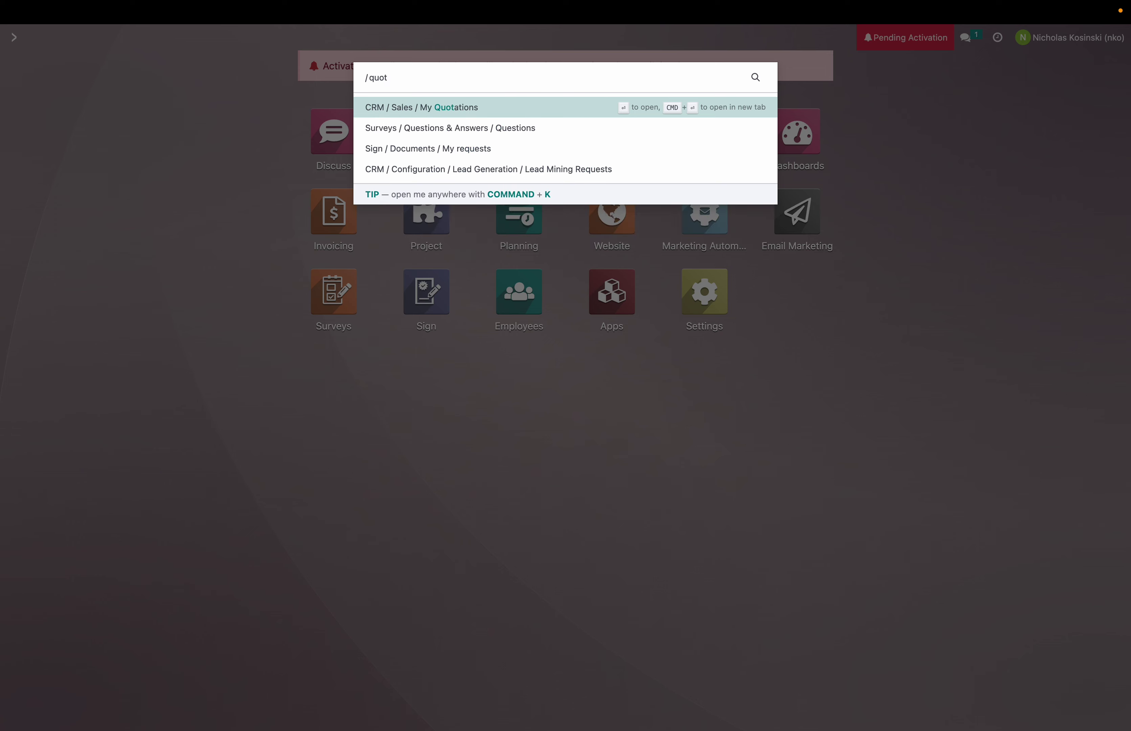
key("Return")
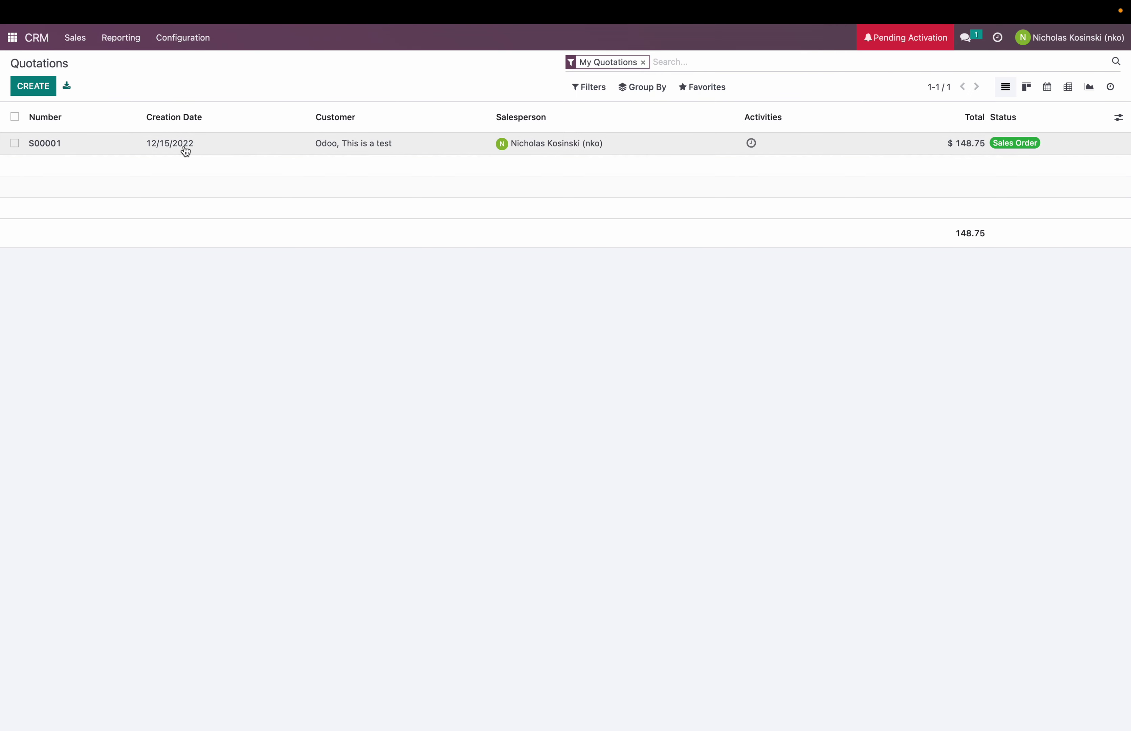
Step: Try a custom filter Campaign contains 'Test', then remove it again
left_click(586, 87)
left_click(616, 201)
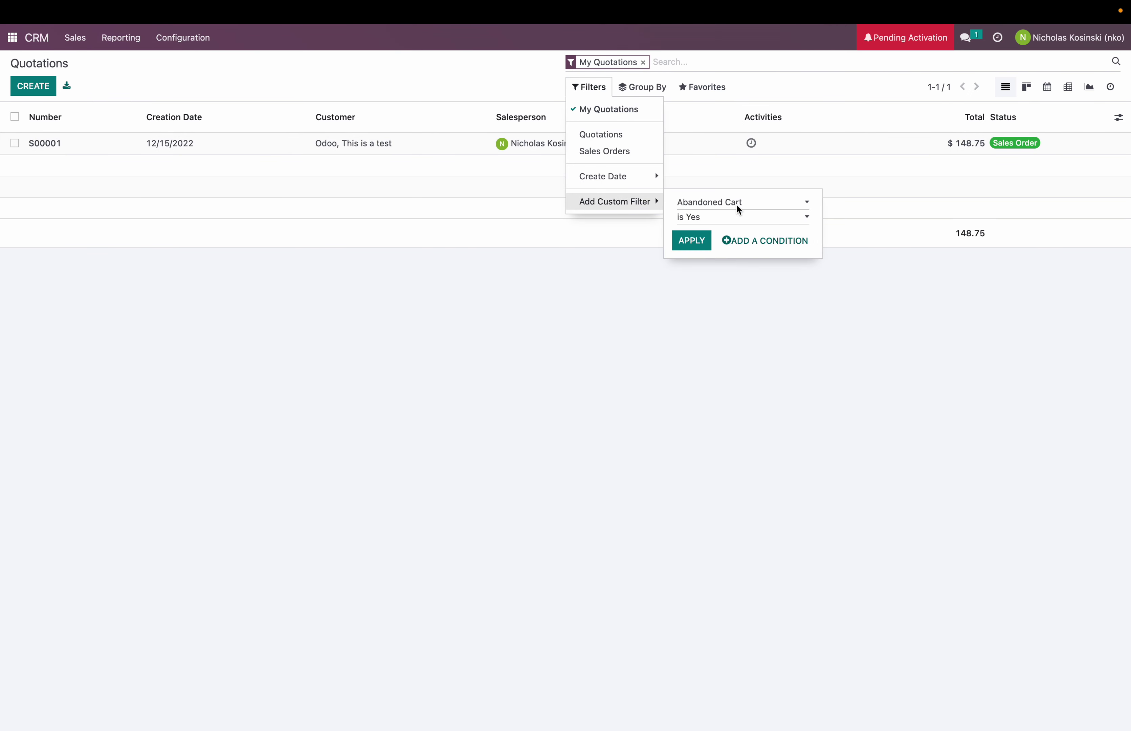
left_click(738, 201)
left_click(723, 304)
left_click(735, 230)
type("Test")
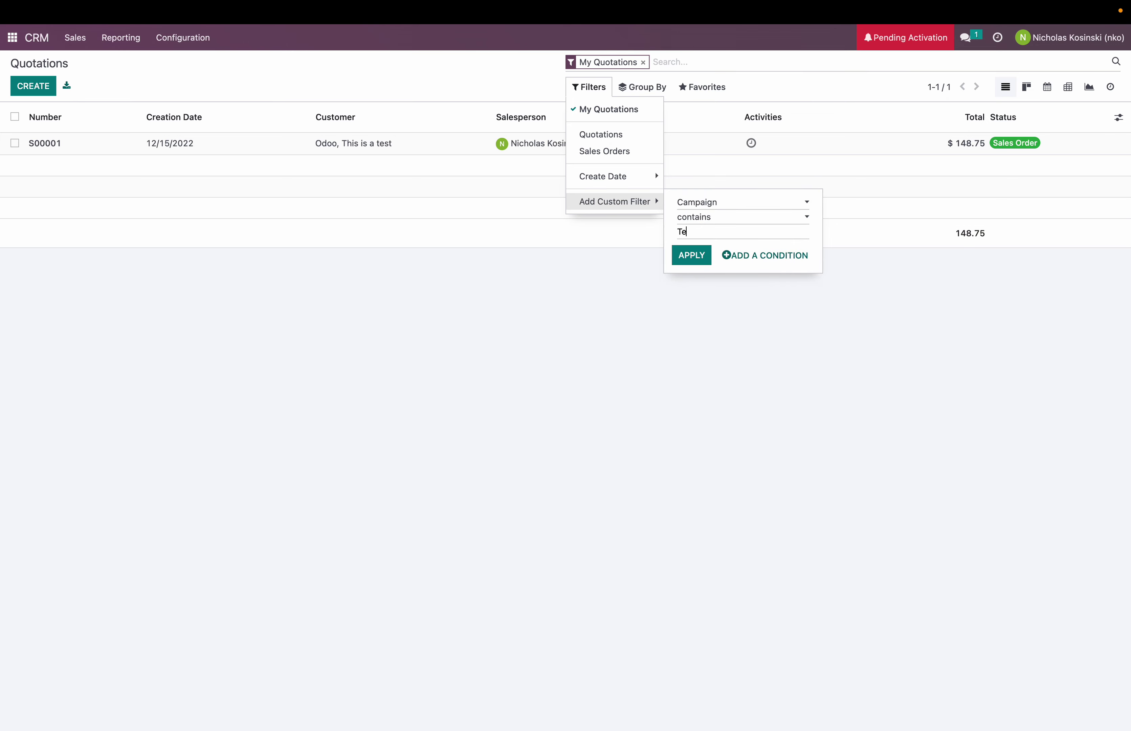
left_click(692, 255)
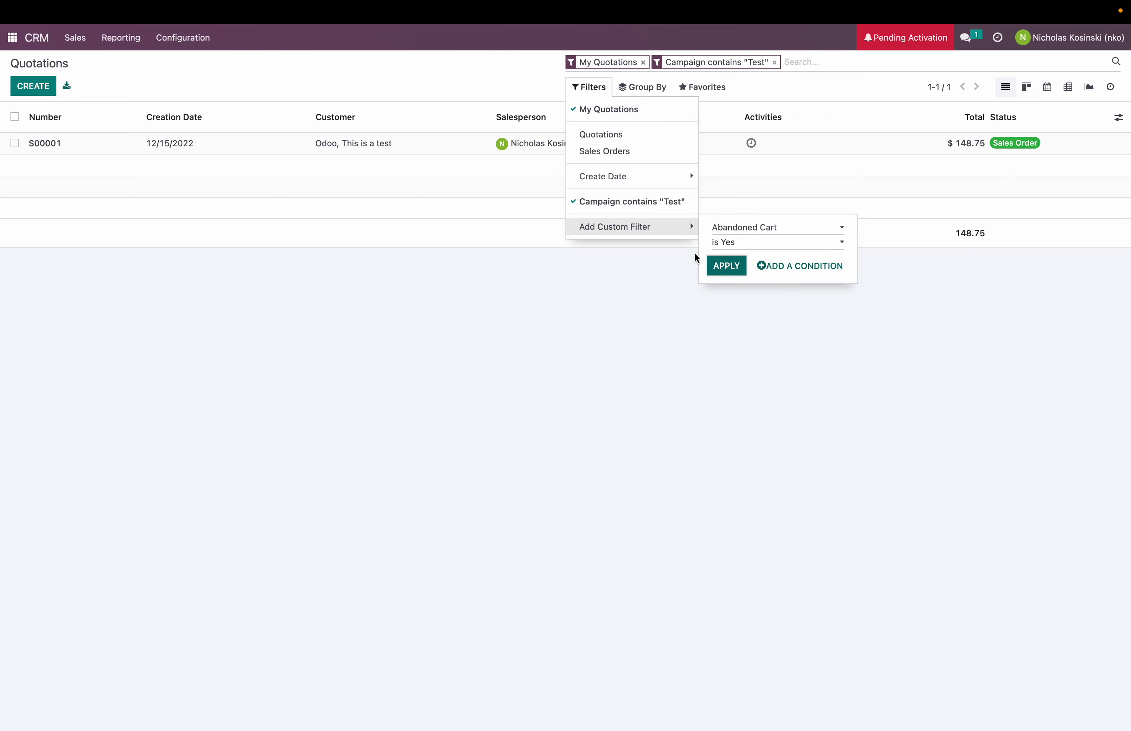
left_click(655, 205)
Step: Remove the My Quotations filter and group the quotations by Campaign
left_click(642, 87)
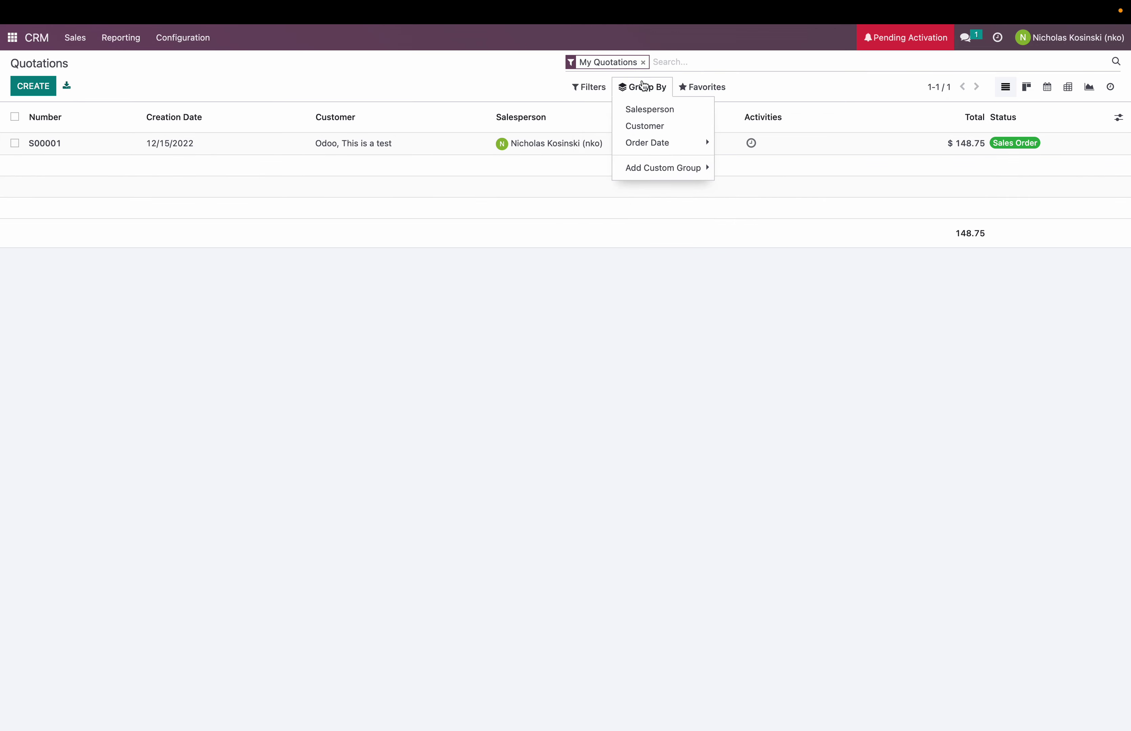
left_click(643, 63)
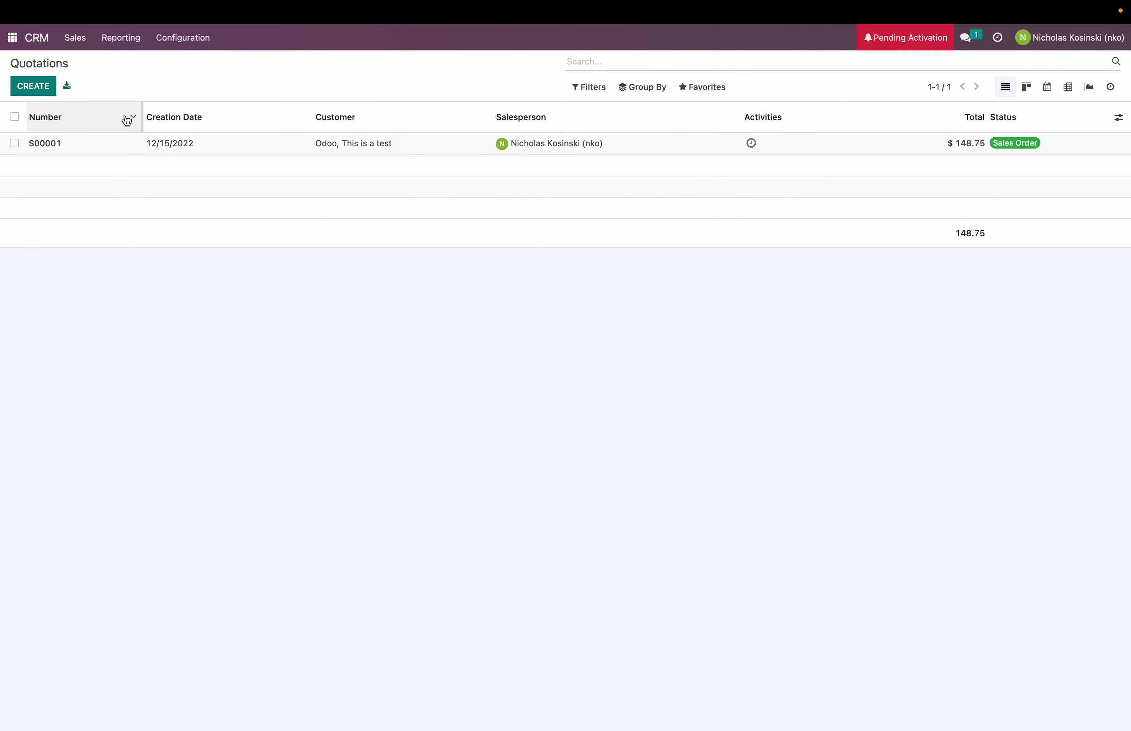
left_click(641, 88)
left_click(664, 167)
left_click(752, 174)
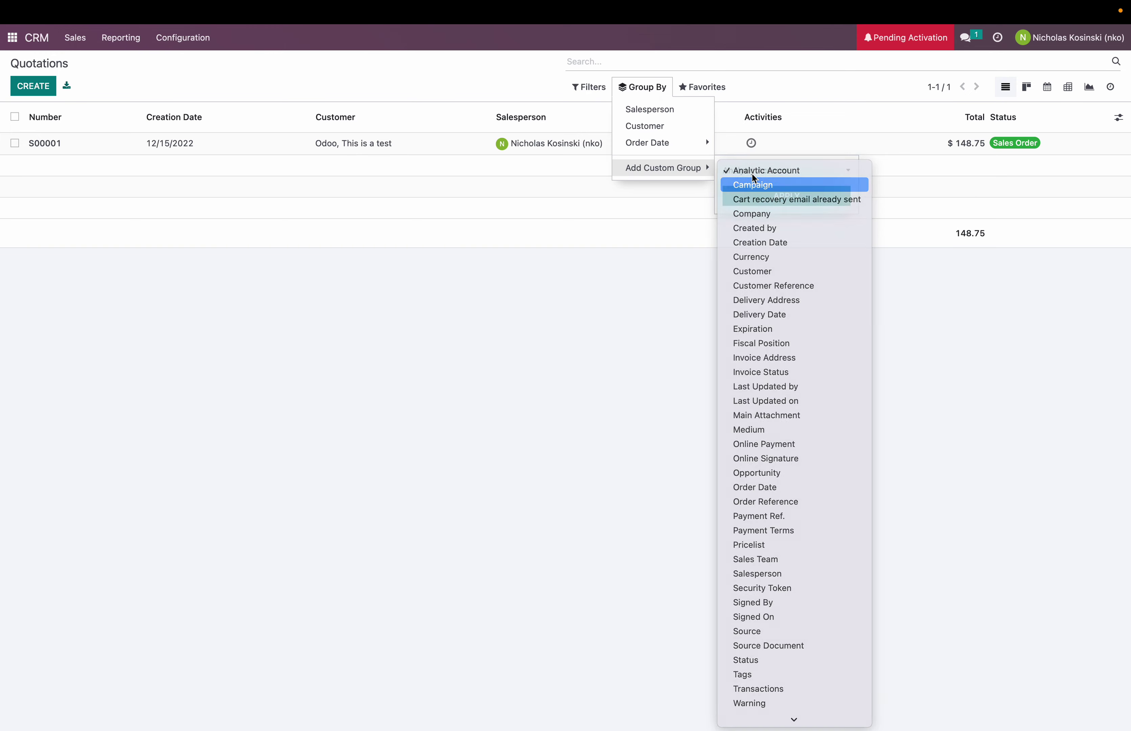
left_click(753, 185)
left_click(750, 195)
left_click(581, 285)
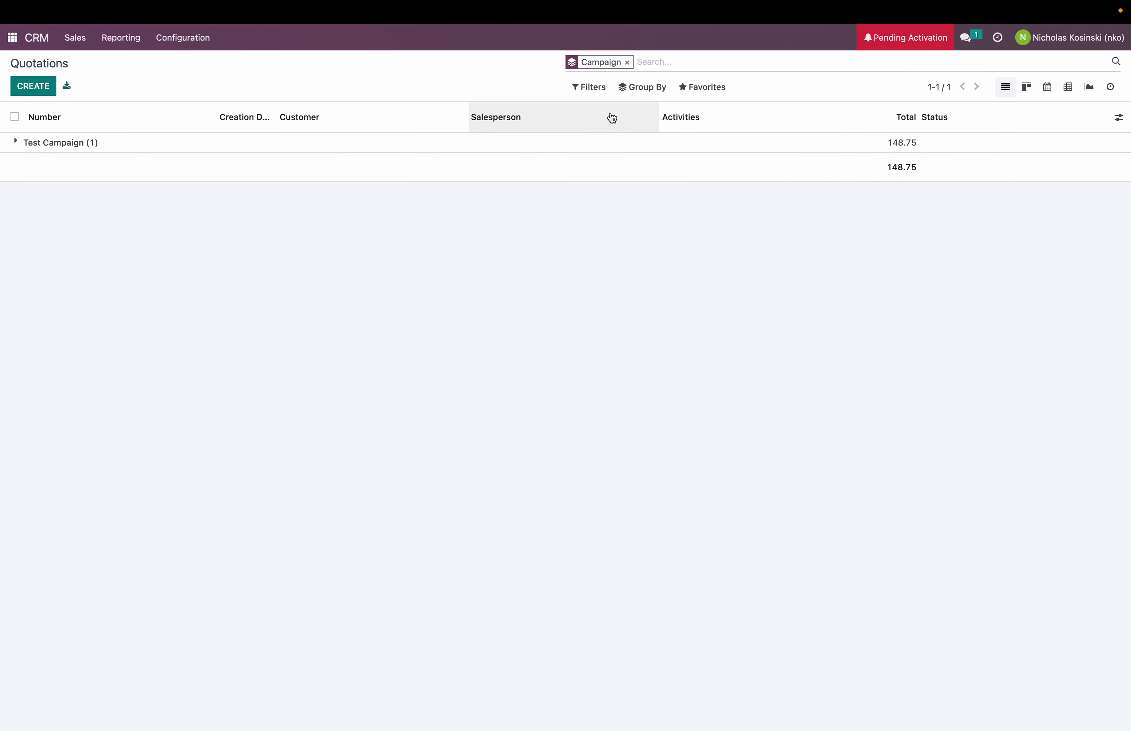
Step: Add an Order Date by month subgrouping and expand Test Campaign
left_click(642, 87)
left_click(662, 145)
left_click(739, 175)
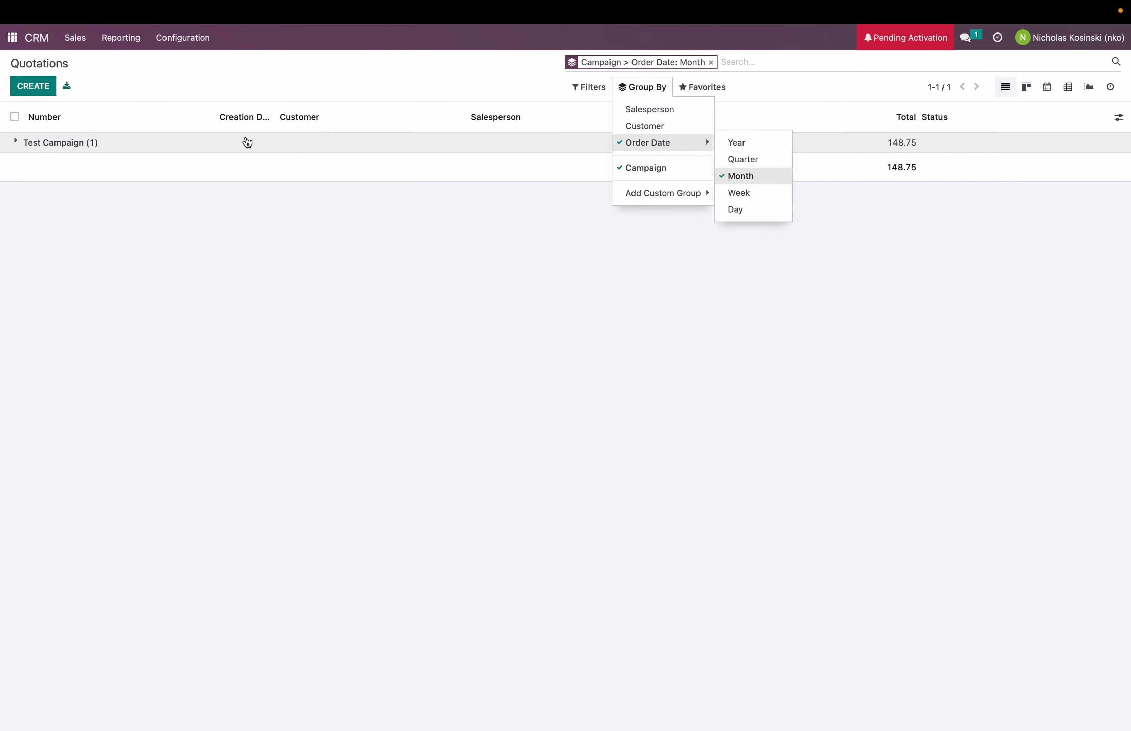
left_click(247, 143)
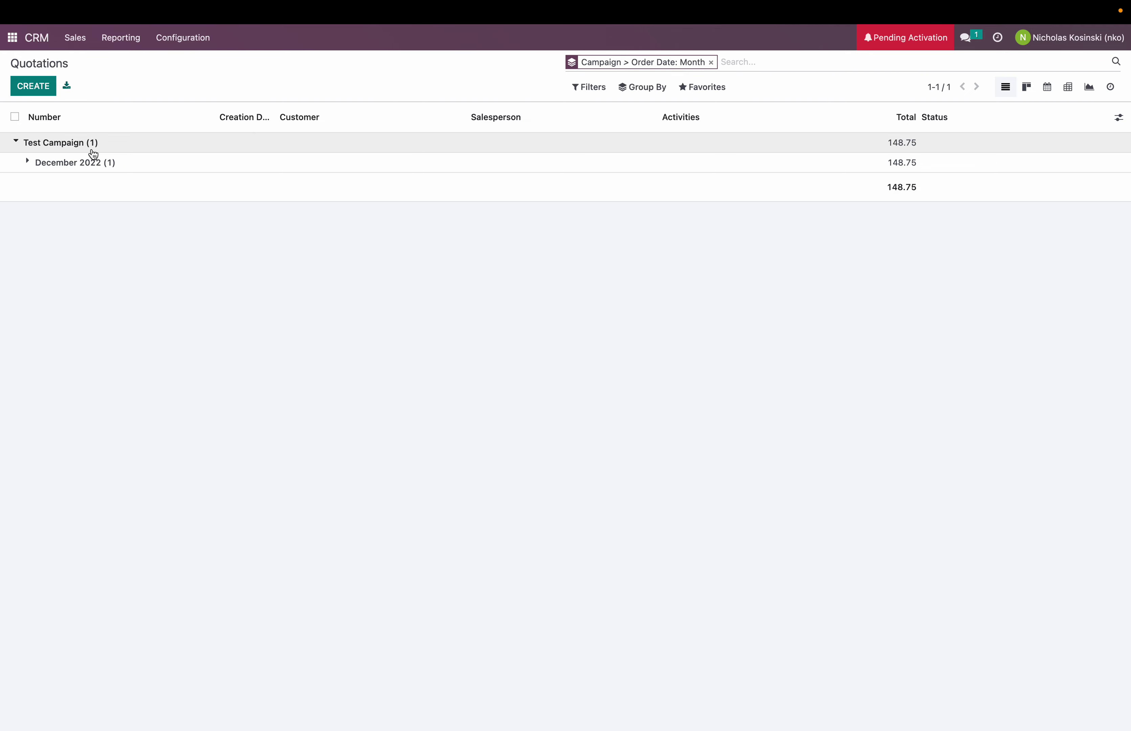
Step: Go from the grouped Quotations list back to the Odoo apps home screen
left_click(20, 41)
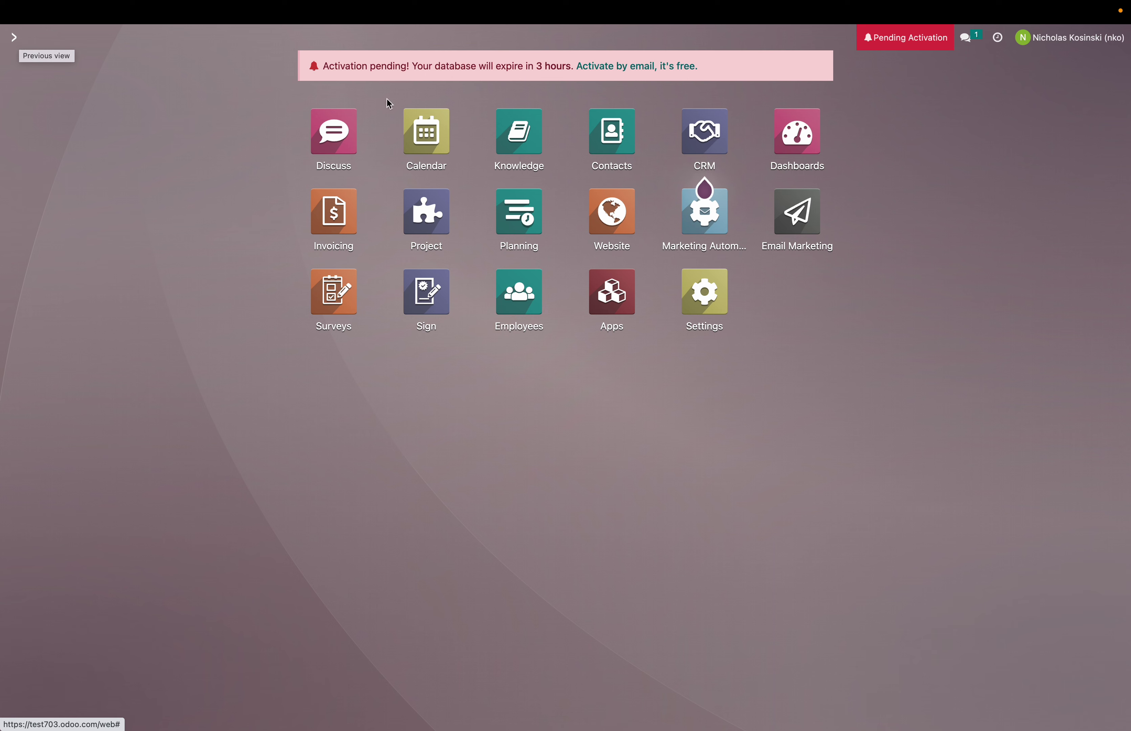
mouse_move(816, 4)
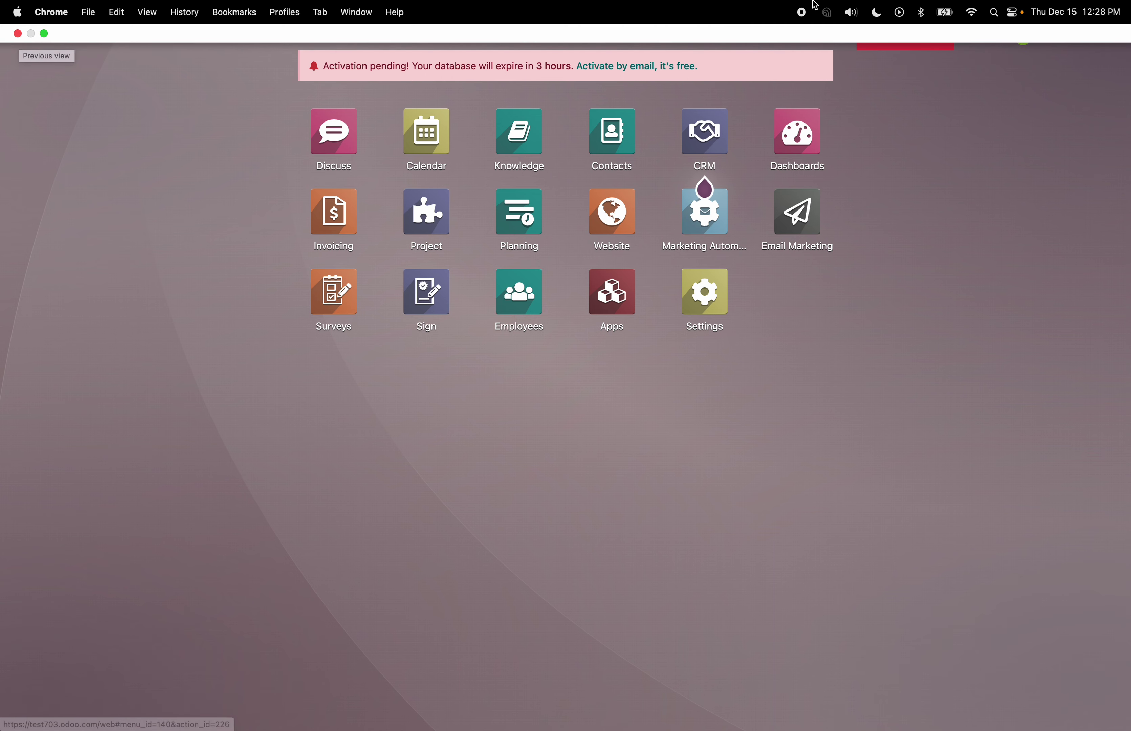